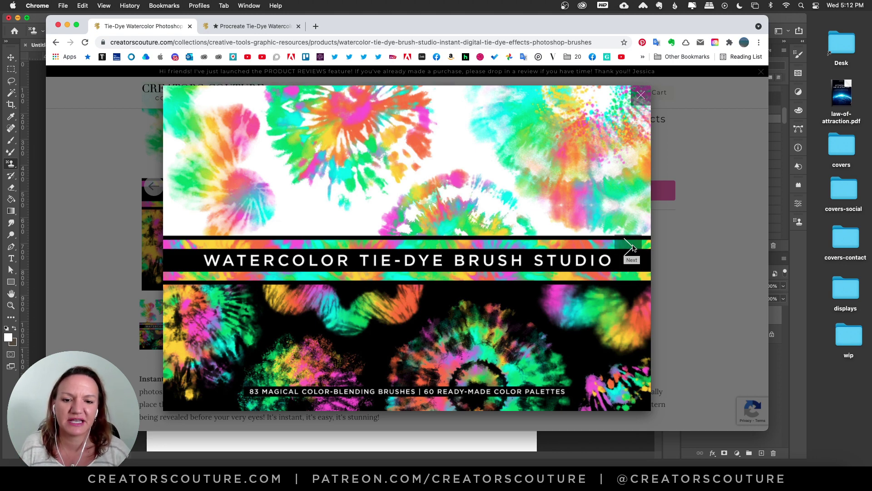
# Step: Look through the product gallery images of the Watercolor Tie-Dye Brush Studio for Photoshop
pyautogui.click(629, 247)
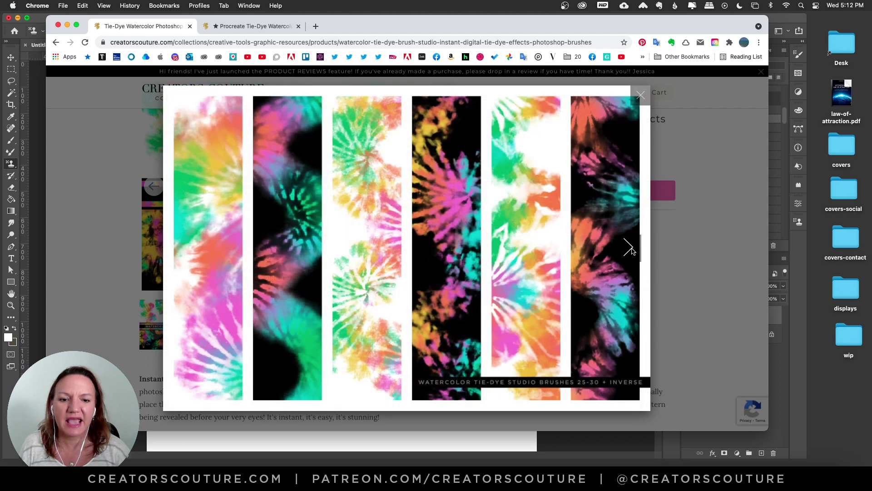
pyautogui.click(629, 249)
pyautogui.click(628, 249)
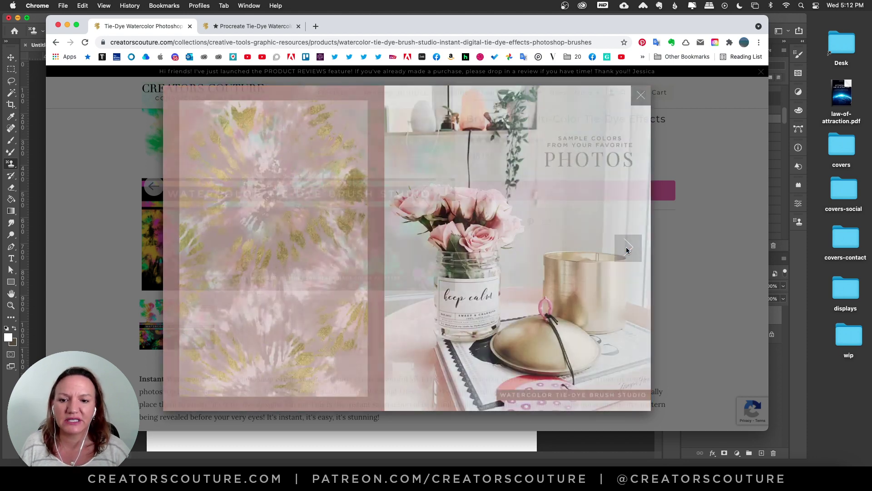
pyautogui.click(628, 250)
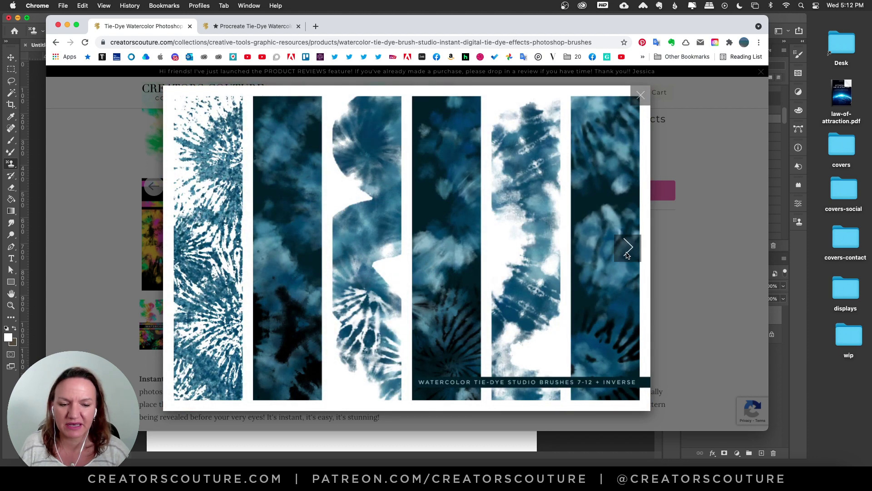
pyautogui.click(628, 251)
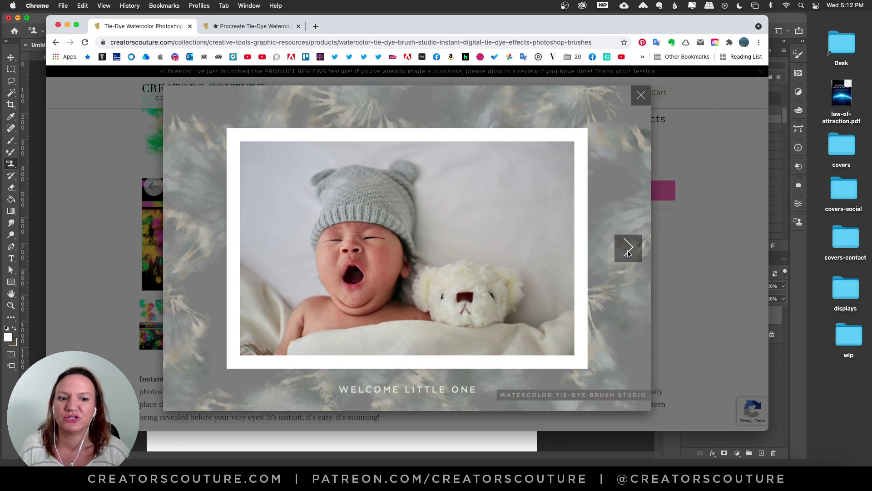
pyautogui.click(628, 251)
pyautogui.click(628, 251)
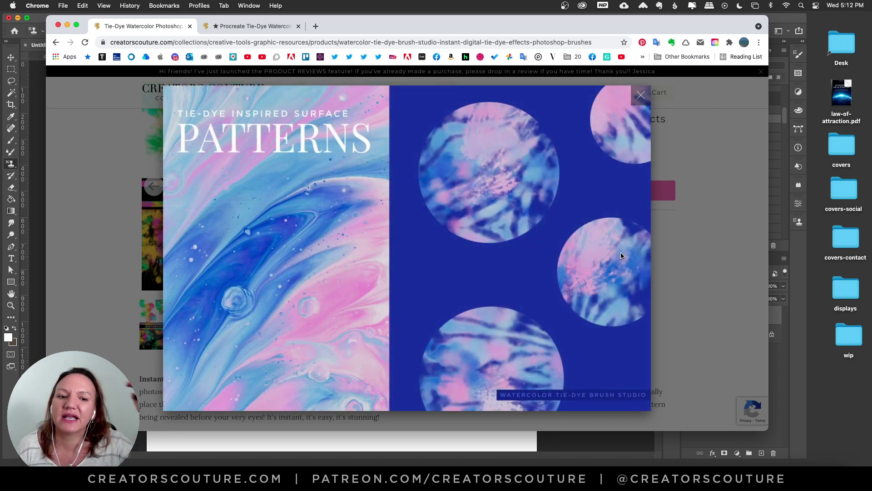
pyautogui.click(629, 253)
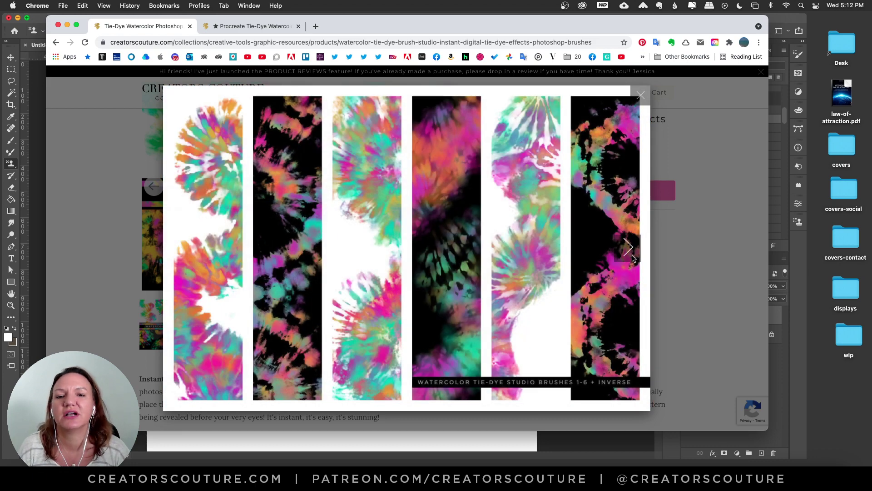
pyautogui.click(631, 255)
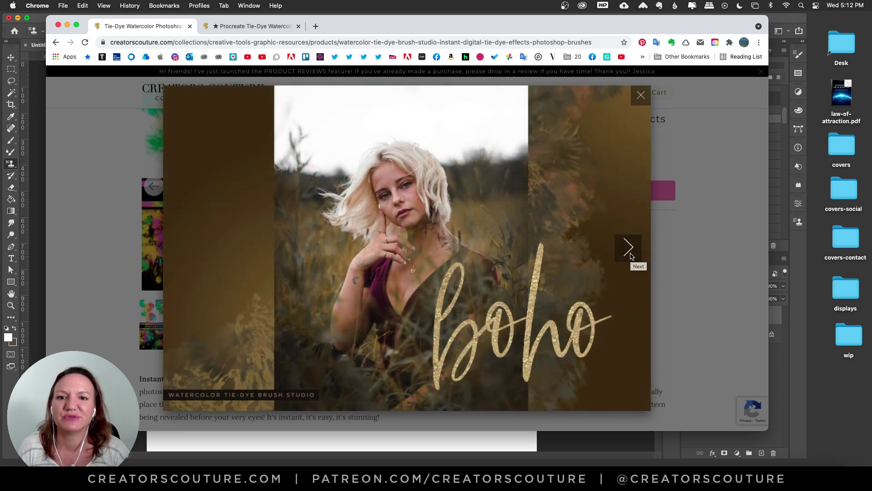
pyautogui.click(629, 254)
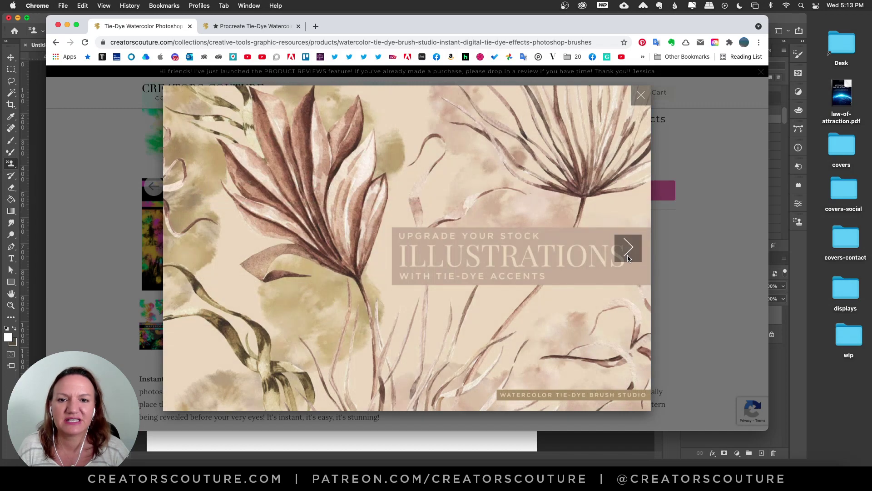
pyautogui.click(628, 257)
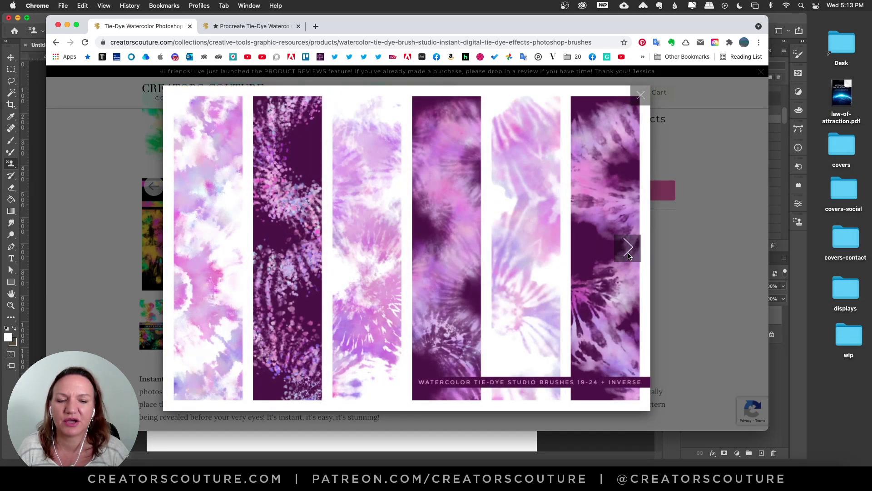
pyautogui.click(629, 257)
pyautogui.click(628, 255)
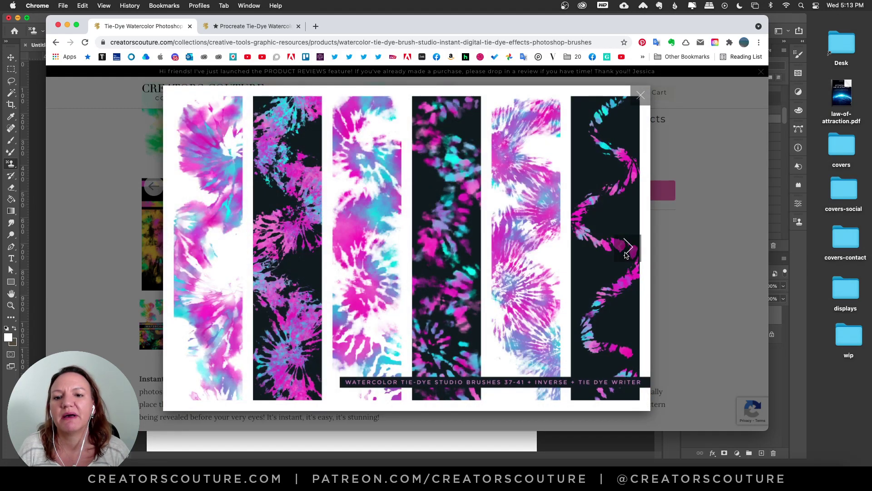
pyautogui.click(630, 254)
pyautogui.click(630, 253)
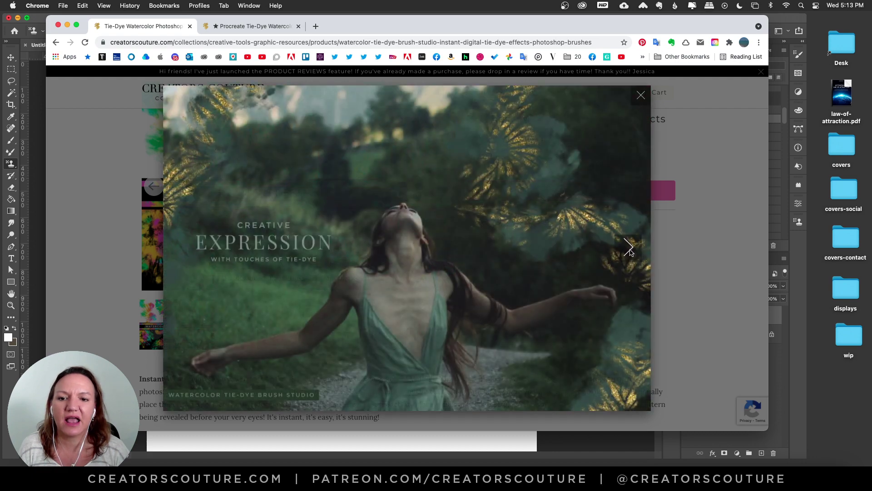
pyautogui.click(629, 254)
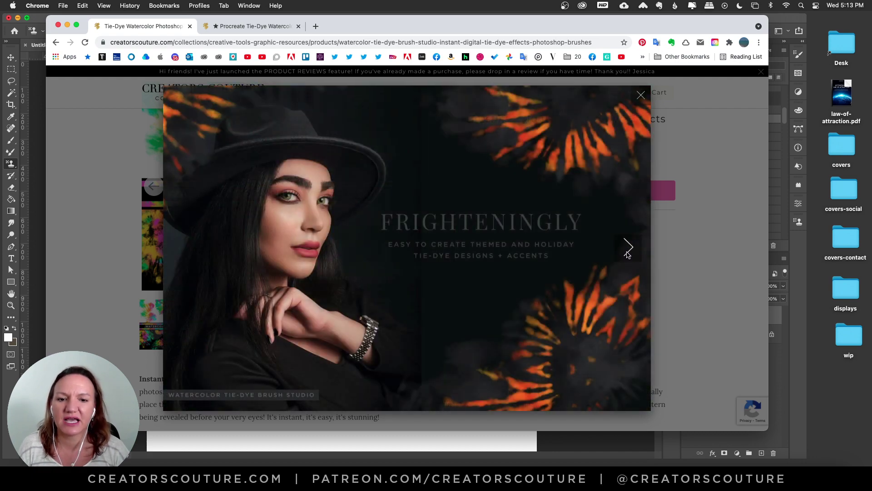
pyautogui.click(627, 255)
pyautogui.click(628, 254)
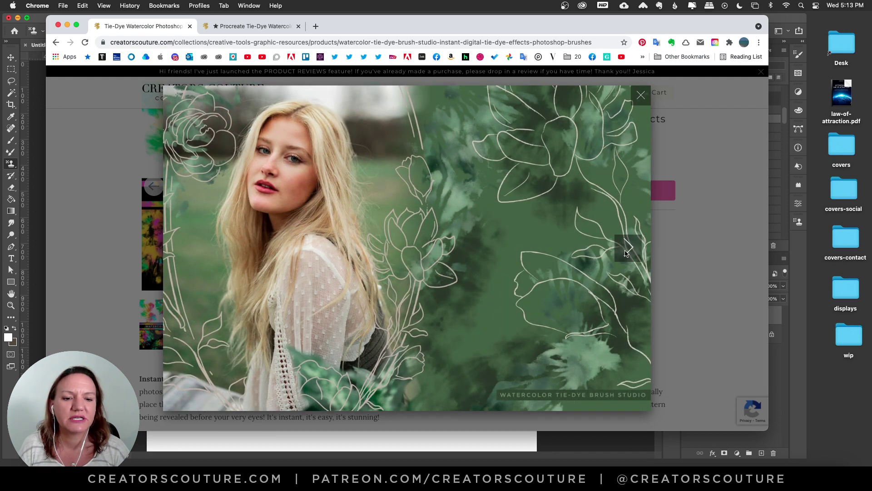
pyautogui.click(627, 253)
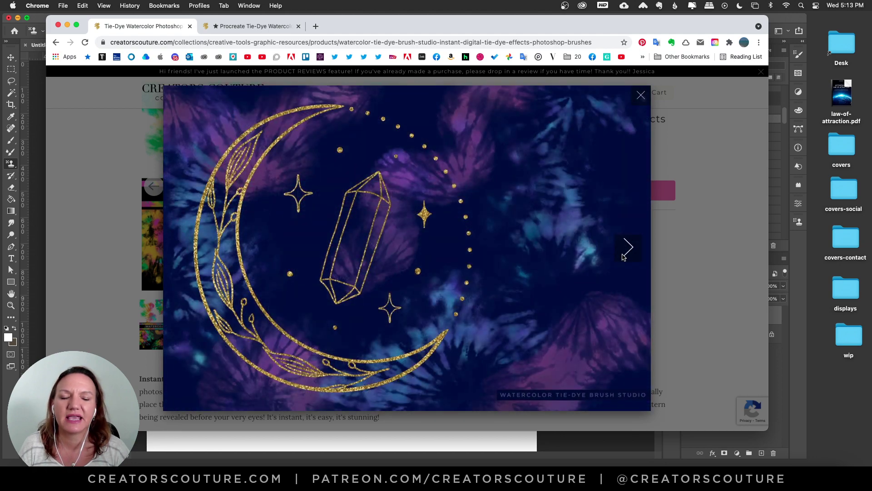
pyautogui.click(624, 256)
pyautogui.click(625, 255)
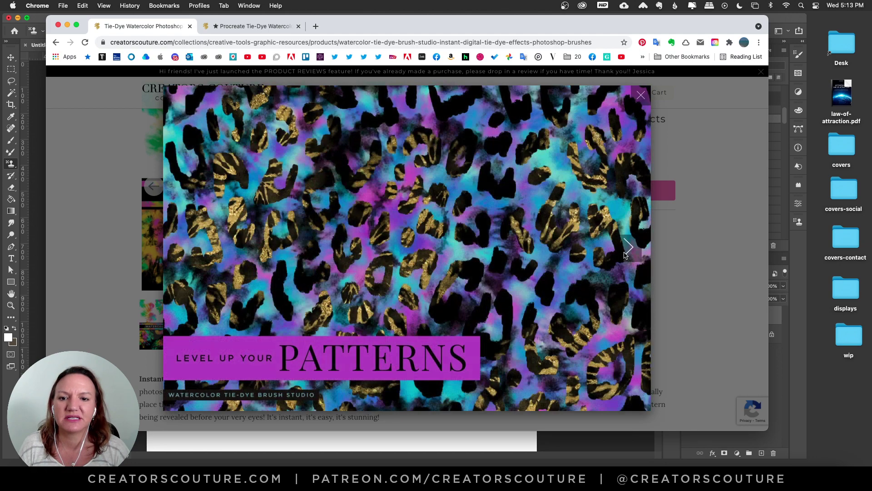
pyautogui.click(627, 256)
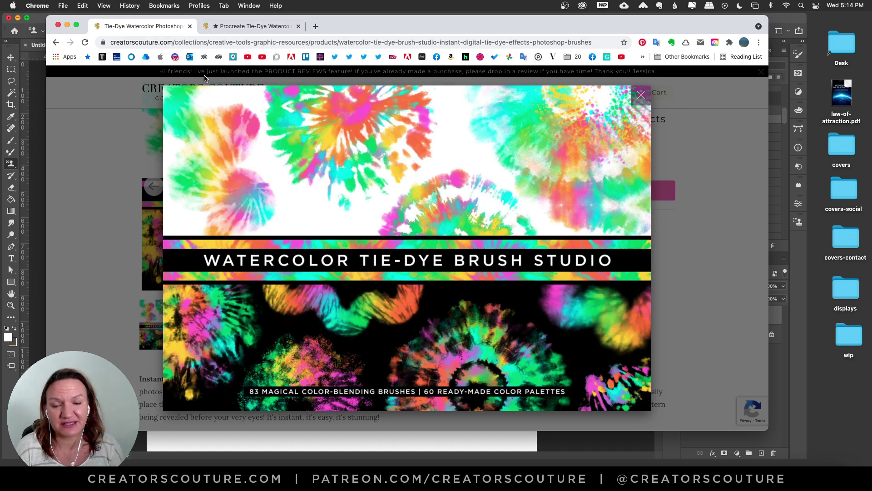
# Step: Look through the gallery images of the Procreate version of the Watercolor Tie-Dye Brush Studio
pyautogui.click(255, 26)
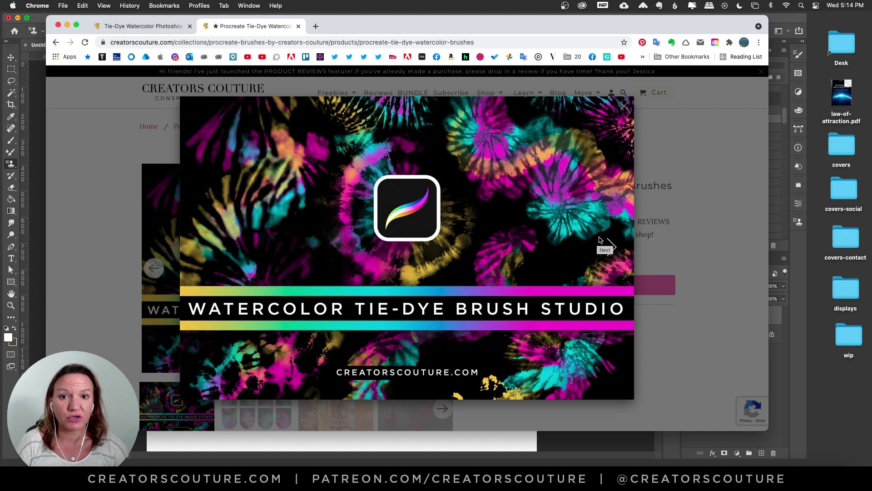
pyautogui.click(611, 247)
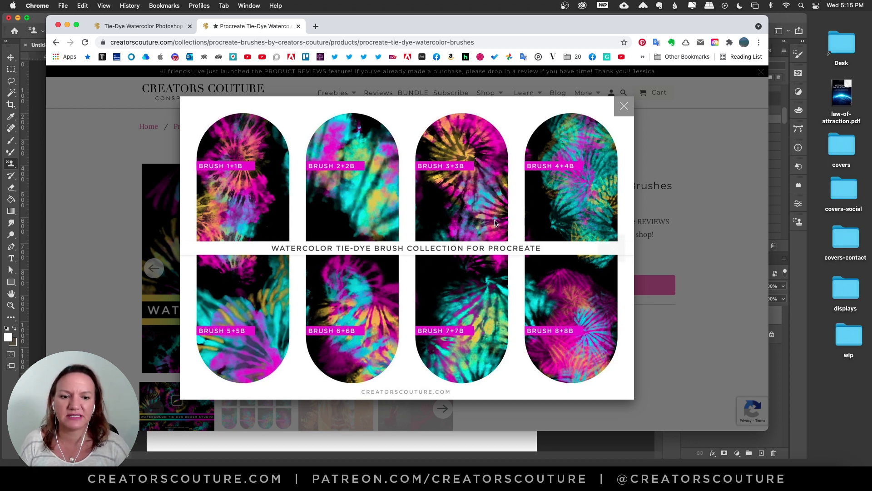
pyautogui.click(609, 249)
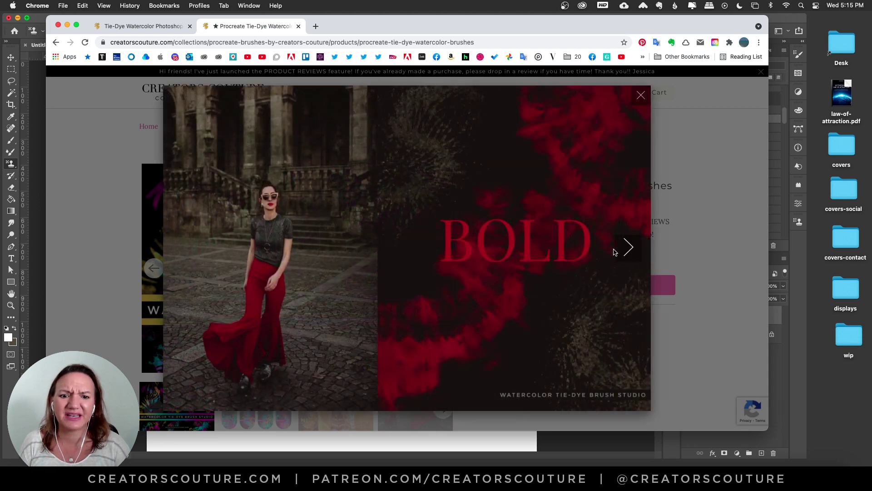
pyautogui.click(615, 249)
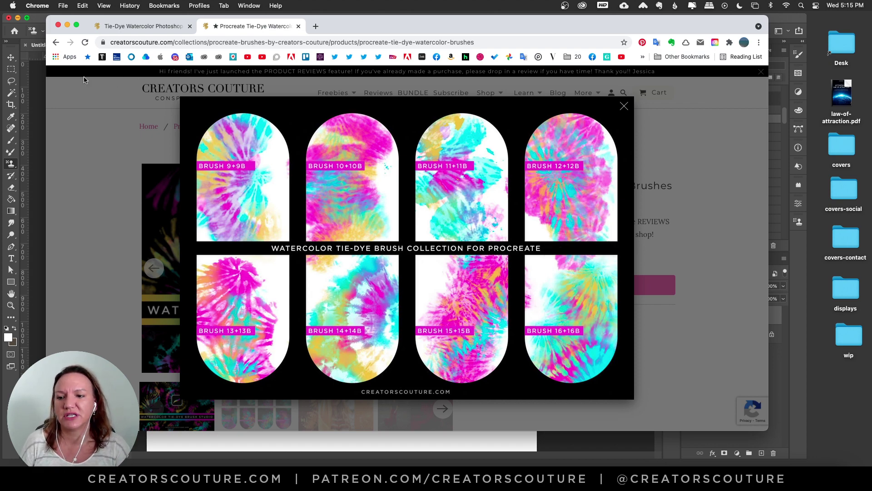
# Step: Switch to Photoshop and choose the 3-tiedye-creatorscouture brush from the PS tie dye brush group
pyautogui.click(38, 19)
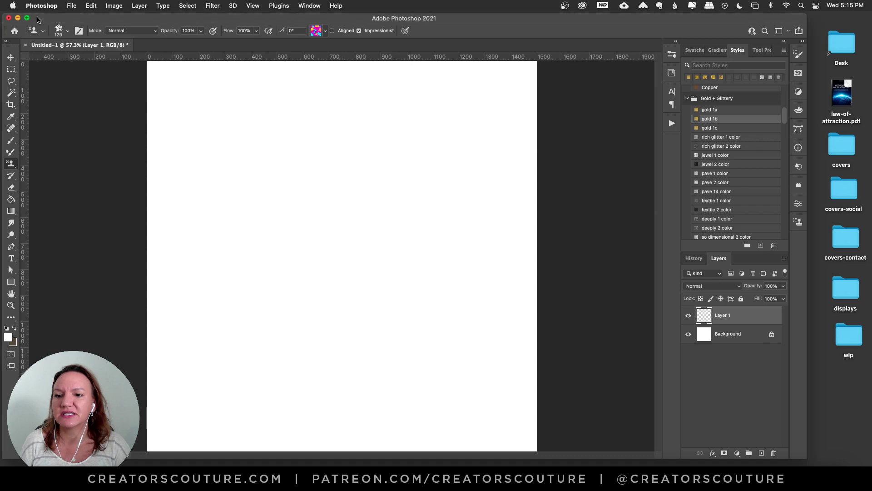
pyautogui.click(672, 55)
pyautogui.moveTo(658, 369)
pyautogui.mouseDown()
pyautogui.moveTo(664, 180)
pyautogui.moveTo(674, 138)
pyautogui.moveTo(678, 146)
pyautogui.mouseUp()
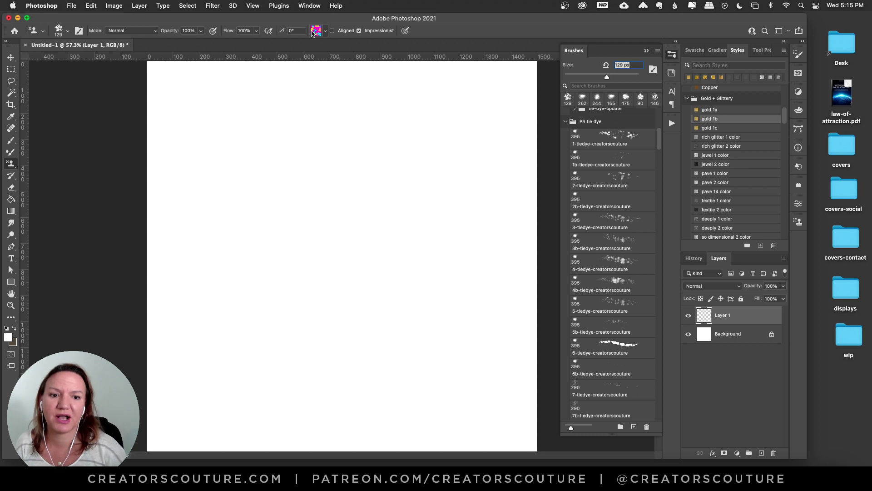
pyautogui.click(601, 226)
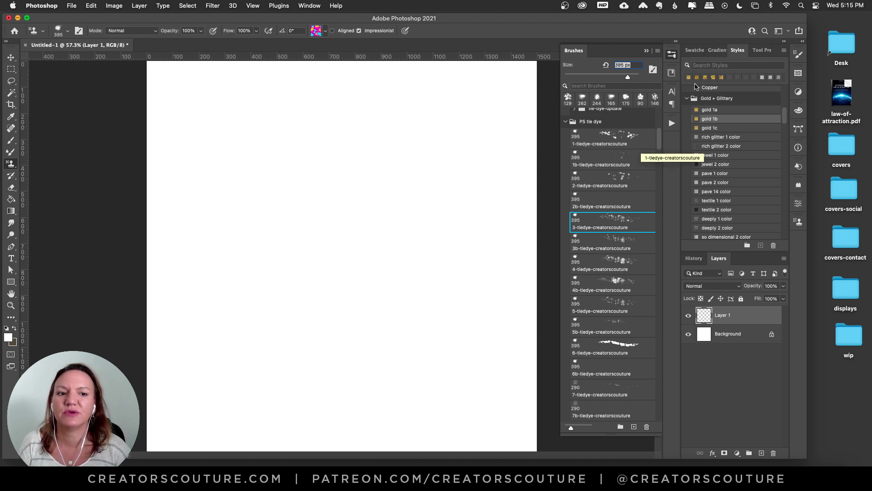
# Step: Try a single stamp with the 2-tiedye-creatorscouture brush in the upper-left area of the canvas, and undo it
pyautogui.scroll(-5, 657, 143)
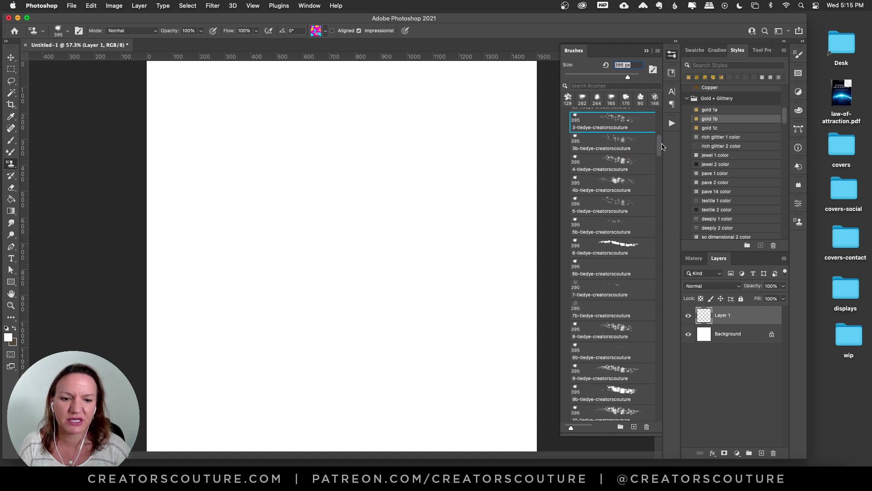
pyautogui.scroll(5, 658, 145)
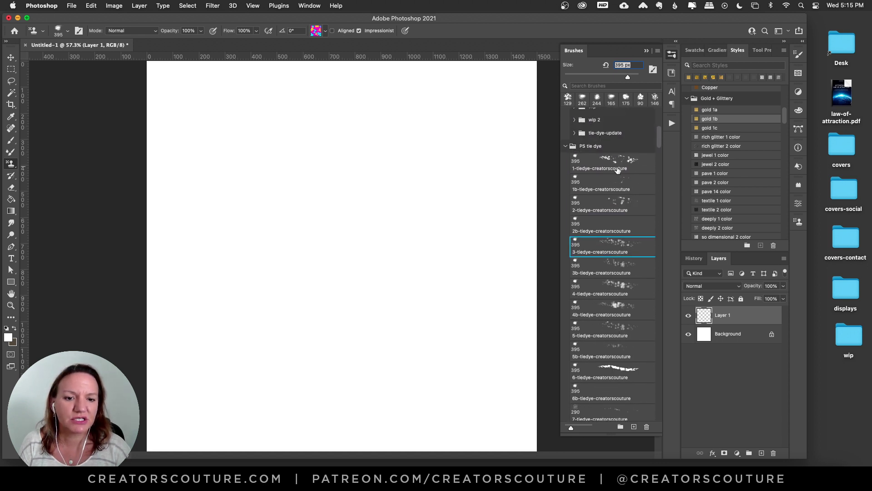
pyautogui.click(566, 146)
pyautogui.click(608, 219)
pyautogui.click(609, 208)
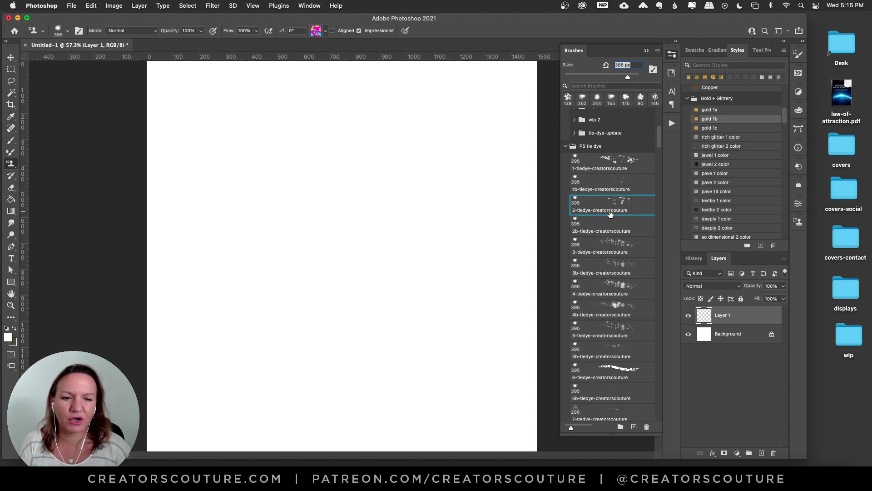
pyautogui.click(242, 165)
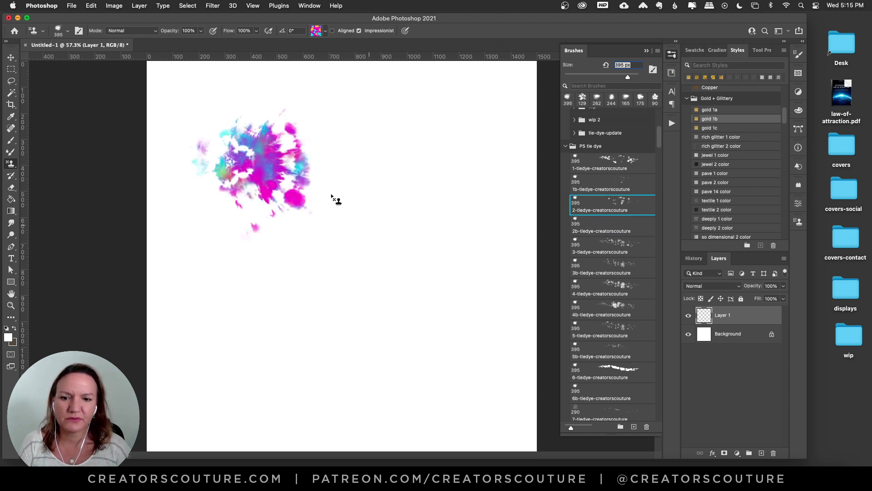
pyautogui.press('super+z')
# Step: With the 3-tiedye-creatorscouture brush from PS tie dye, paint a broad stroke down the canvas's left half and a thinner, shorter one beside it
pyautogui.click(603, 246)
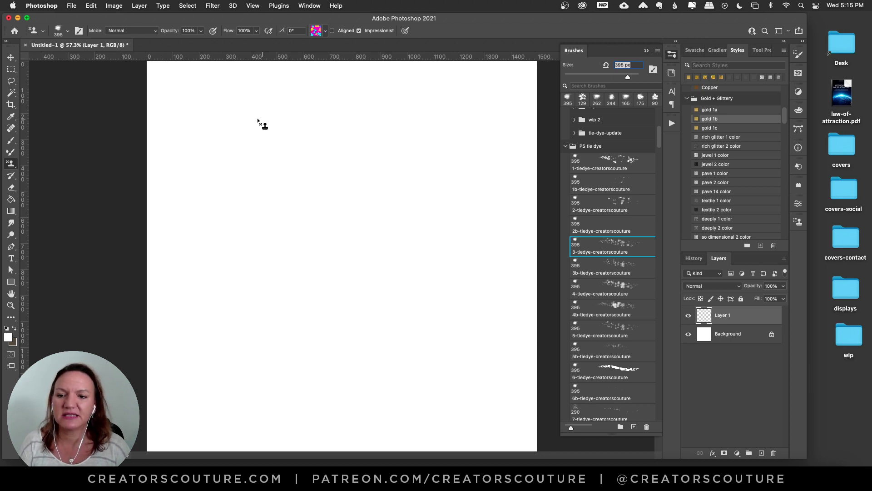
pyautogui.moveTo(249, 128)
pyautogui.mouseDown()
pyautogui.moveTo(217, 165)
pyautogui.moveTo(274, 216)
pyautogui.moveTo(228, 300)
pyautogui.moveTo(302, 302)
pyautogui.moveTo(321, 346)
pyautogui.moveTo(268, 395)
pyautogui.moveTo(330, 411)
pyautogui.mouseUp()
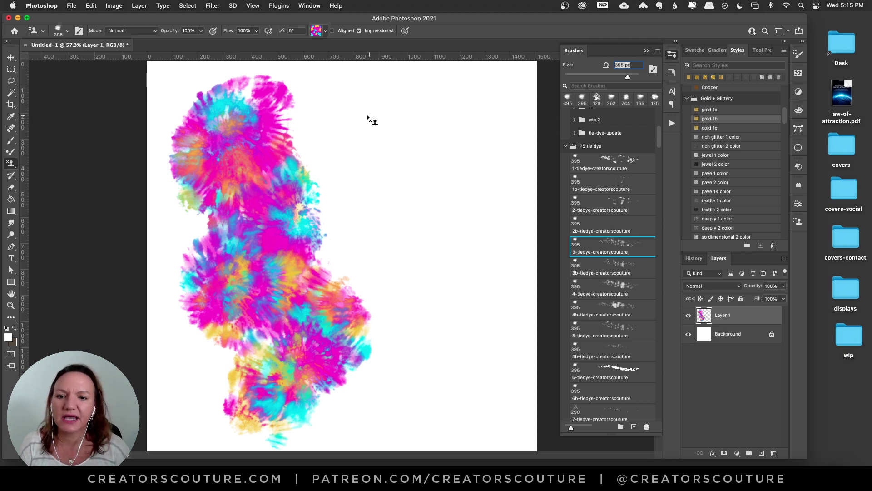
pyautogui.moveTo(350, 107)
pyautogui.mouseDown()
pyautogui.moveTo(338, 128)
pyautogui.moveTo(359, 143)
pyautogui.moveTo(346, 168)
pyautogui.moveTo(384, 200)
pyautogui.moveTo(375, 221)
pyautogui.moveTo(396, 236)
pyautogui.moveTo(401, 261)
pyautogui.moveTo(436, 273)
pyautogui.mouseUp()
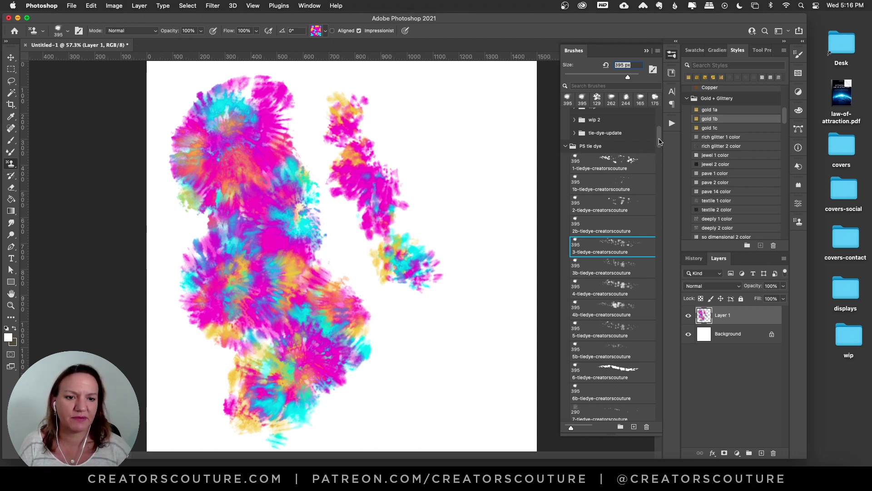
# Step: Paint a broad stroke down the canvas's right side with the 3-tiedye-creatorscouture brush from the tie-dye-final group, undoing the first attempt and repainting it
pyautogui.moveTo(660, 141); pyautogui.dragTo(638, 237)
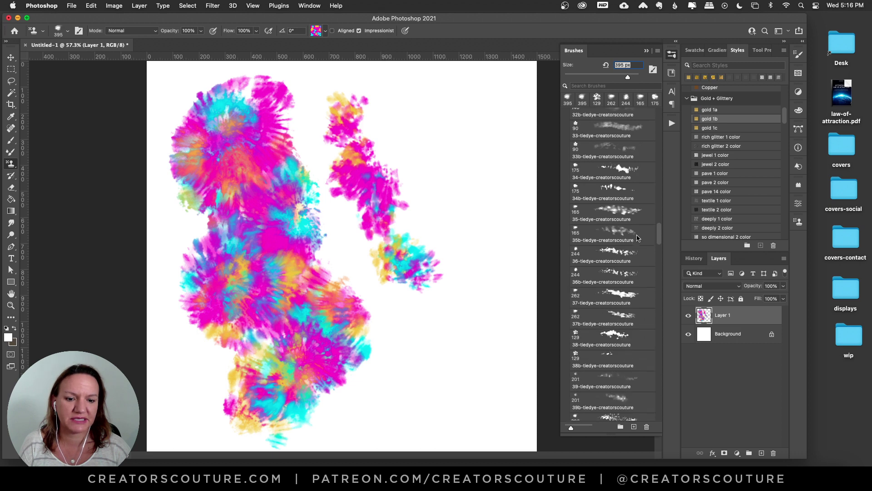
pyautogui.scroll(-15, 639, 238)
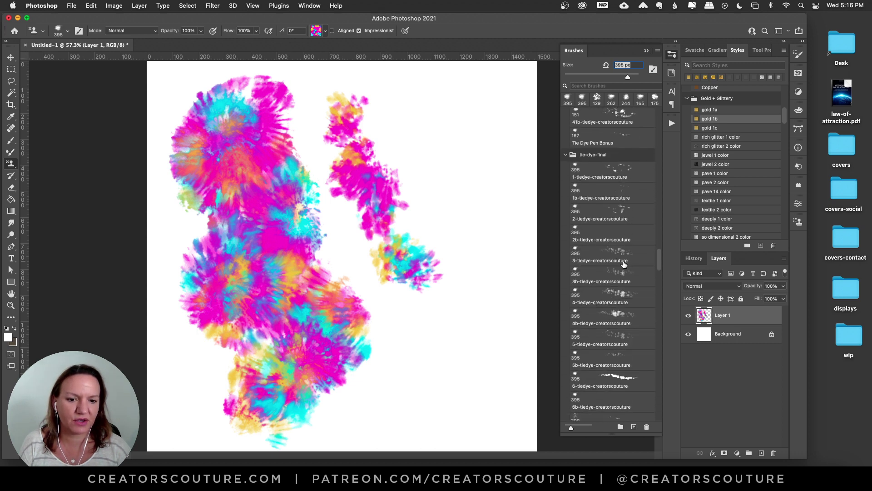
pyautogui.click(623, 265)
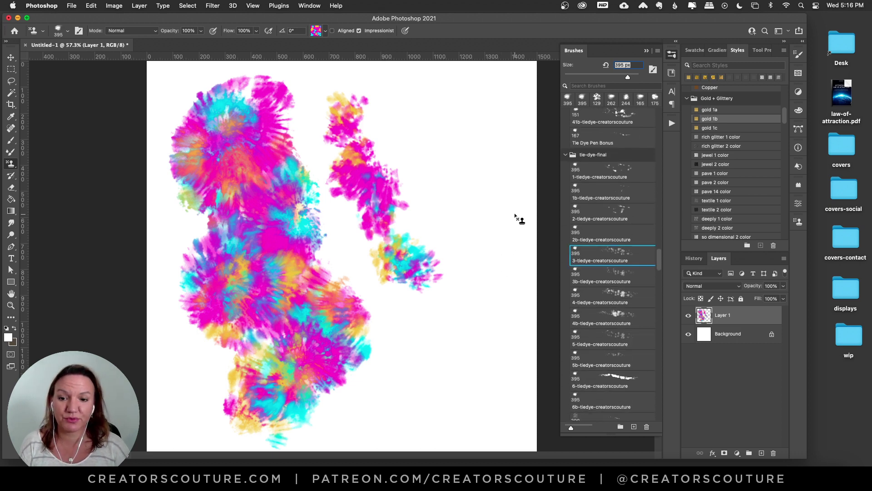
pyautogui.moveTo(516, 209)
pyautogui.mouseDown()
pyautogui.moveTo(491, 261)
pyautogui.moveTo(492, 329)
pyautogui.moveTo(442, 362)
pyautogui.moveTo(466, 405)
pyautogui.moveTo(429, 459)
pyautogui.mouseUp()
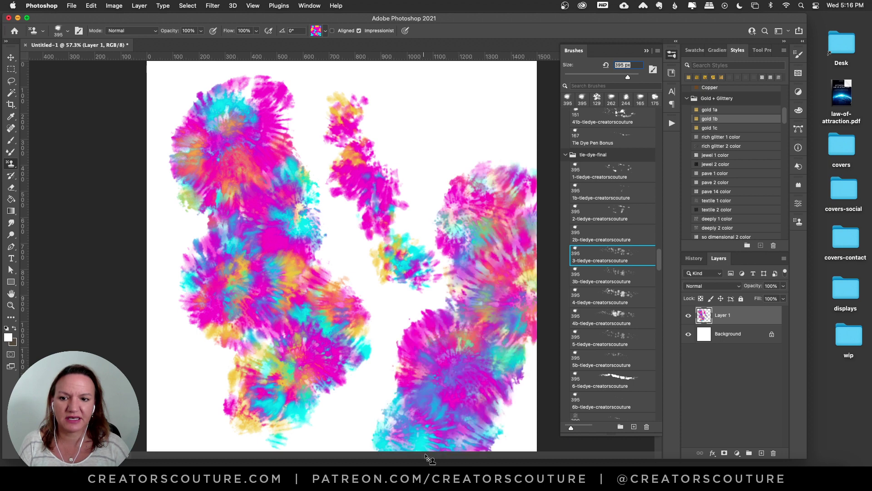
pyautogui.press('super+z')
pyautogui.moveTo(508, 243)
pyautogui.mouseDown()
pyautogui.moveTo(485, 227)
pyautogui.moveTo(472, 363)
pyautogui.moveTo(398, 451)
pyautogui.mouseUp()
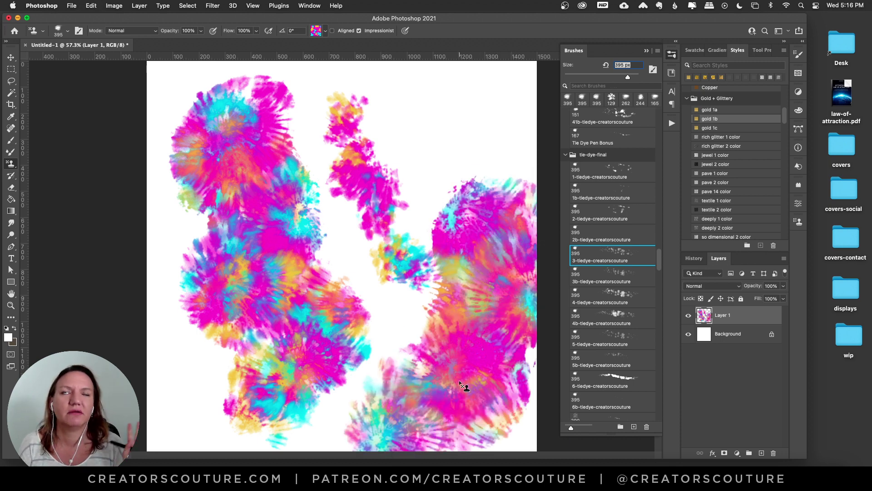
# Step: Try the 3b-tiedye-creatorscouture brush with a short stroke in the canvas's upper-right area, and undo it
pyautogui.click(591, 280)
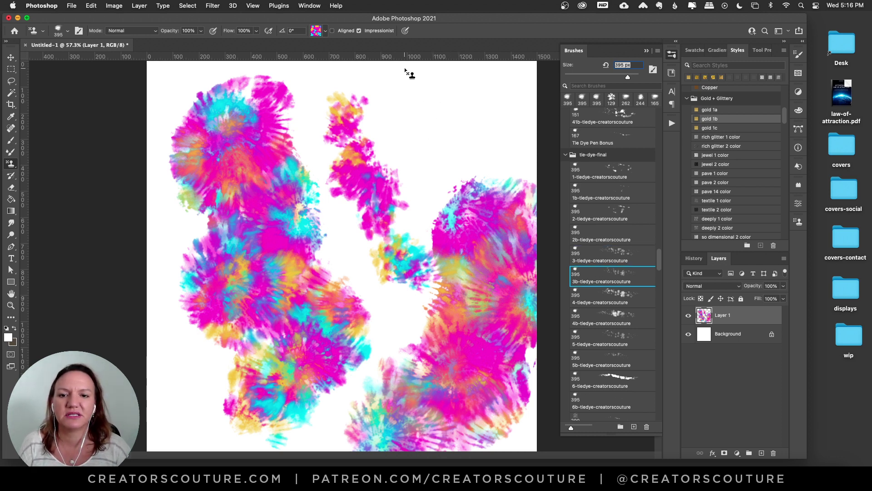
pyautogui.moveTo(405, 70)
pyautogui.mouseDown()
pyautogui.moveTo(398, 92)
pyautogui.moveTo(419, 101)
pyautogui.moveTo(446, 91)
pyautogui.moveTo(429, 122)
pyautogui.moveTo(441, 130)
pyautogui.moveTo(465, 121)
pyautogui.mouseUp()
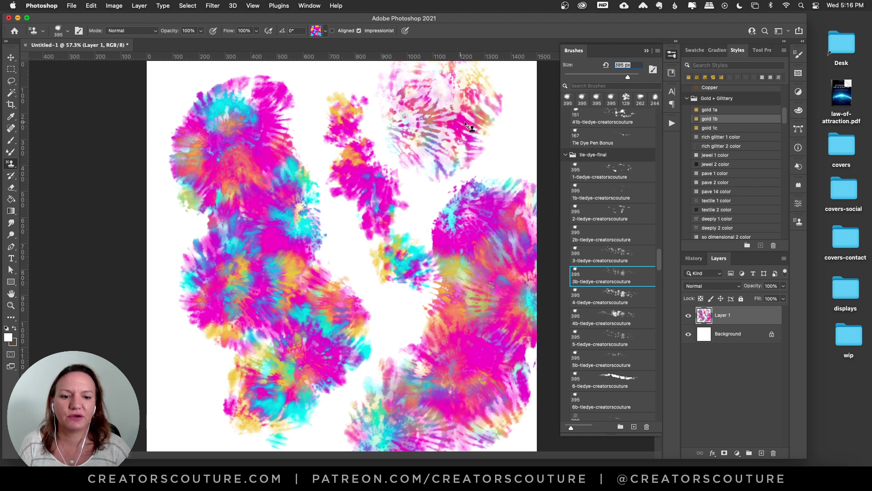
pyautogui.press('super+z')
# Step: Paint a short stroke in the canvas's upper-right area with the 3-tiedye-creatorscouture brush, undoing the first attempt and repainting it
pyautogui.click(593, 257)
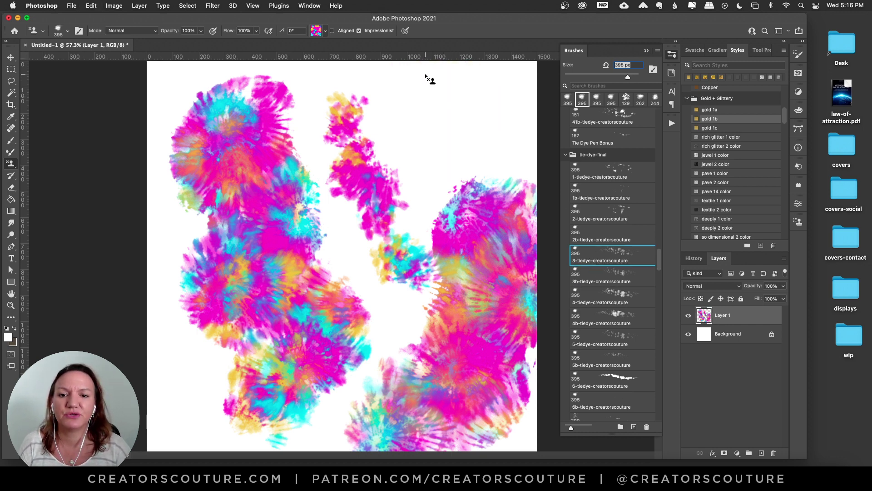
pyautogui.moveTo(420, 88)
pyautogui.mouseDown()
pyautogui.moveTo(435, 98)
pyautogui.moveTo(458, 91)
pyautogui.moveTo(439, 132)
pyautogui.moveTo(440, 157)
pyautogui.moveTo(479, 133)
pyautogui.moveTo(500, 132)
pyautogui.moveTo(511, 151)
pyautogui.moveTo(544, 150)
pyautogui.mouseUp()
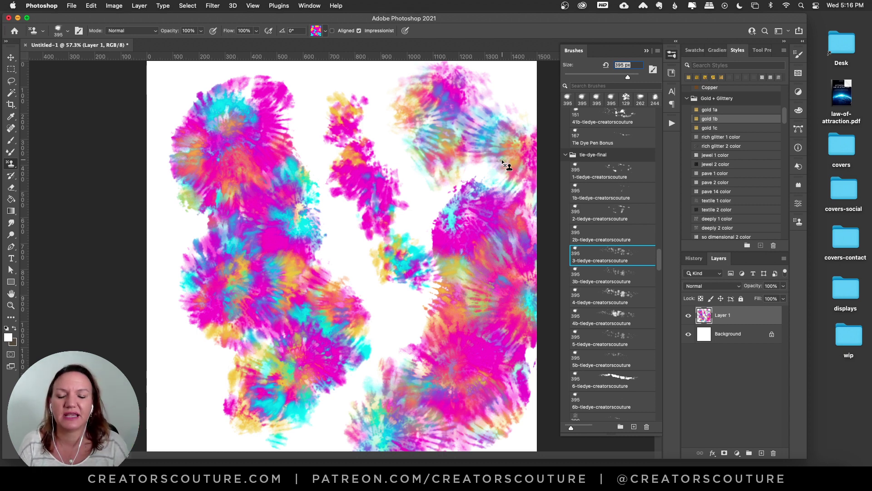
pyautogui.press('super+z')
pyautogui.moveTo(438, 92)
pyautogui.mouseDown()
pyautogui.moveTo(414, 110)
pyautogui.moveTo(455, 101)
pyautogui.moveTo(426, 148)
pyautogui.moveTo(455, 145)
pyautogui.moveTo(499, 120)
pyautogui.moveTo(511, 152)
pyautogui.mouseUp()
# Step: Clear all paint from Layer 1 and paint one broad 3-tiedye-creatorscouture stroke down the canvas's left half
pyautogui.press('super+a')
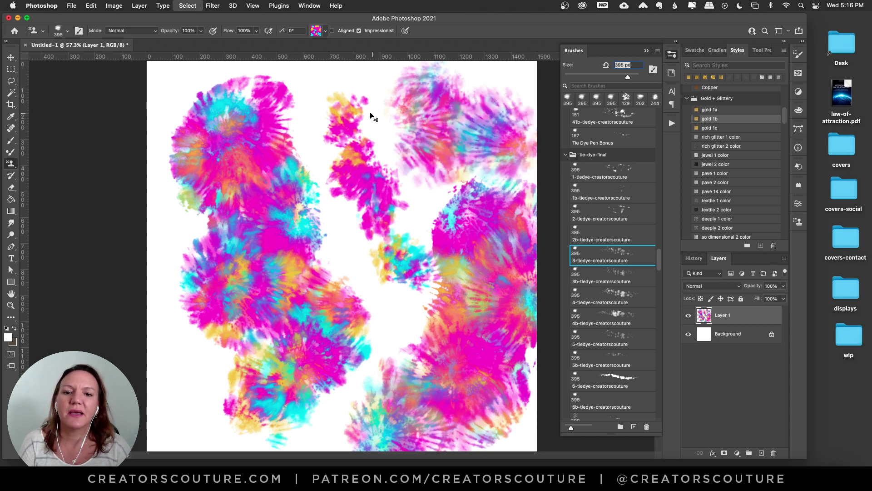
pyautogui.press('Delete')
pyautogui.moveTo(282, 133)
pyautogui.mouseDown()
pyautogui.moveTo(276, 167)
pyautogui.moveTo(238, 220)
pyautogui.moveTo(282, 226)
pyautogui.moveTo(281, 249)
pyautogui.moveTo(258, 274)
pyautogui.moveTo(292, 286)
pyautogui.moveTo(276, 328)
pyautogui.moveTo(300, 366)
pyautogui.moveTo(291, 401)
pyautogui.moveTo(326, 417)
pyautogui.mouseUp()
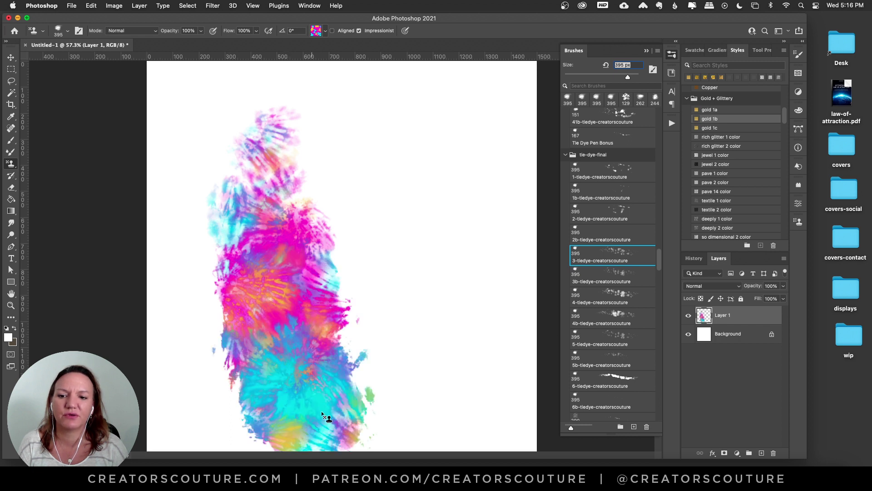
# Step: Clear Layer 1 again and paint 3-tiedye-creatorscouture strokes down the canvas's right edge and down its left half
pyautogui.press('super+a')
pyautogui.press('Delete')
pyautogui.moveTo(459, 111)
pyautogui.mouseDown()
pyautogui.moveTo(442, 126)
pyautogui.moveTo(512, 108)
pyautogui.moveTo(496, 148)
pyautogui.moveTo(525, 160)
pyautogui.moveTo(534, 190)
pyautogui.moveTo(499, 225)
pyautogui.moveTo(531, 284)
pyautogui.moveTo(527, 311)
pyautogui.mouseUp()
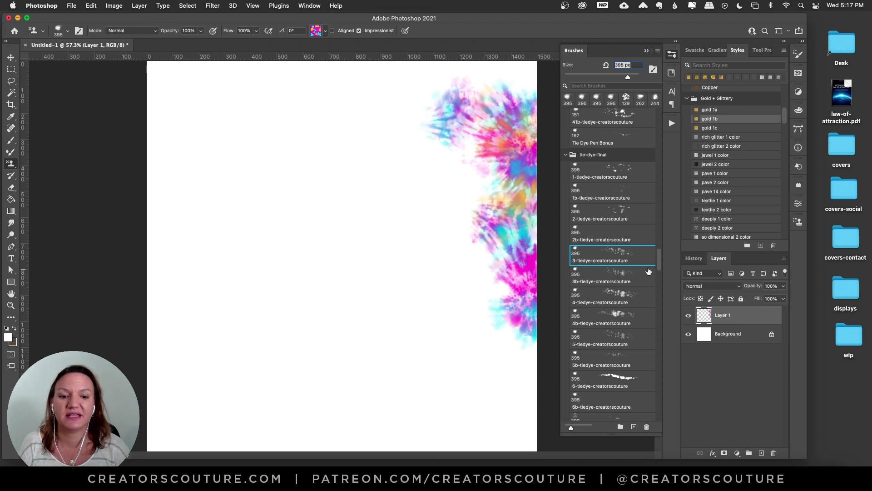
pyautogui.scroll(-2, 662, 263)
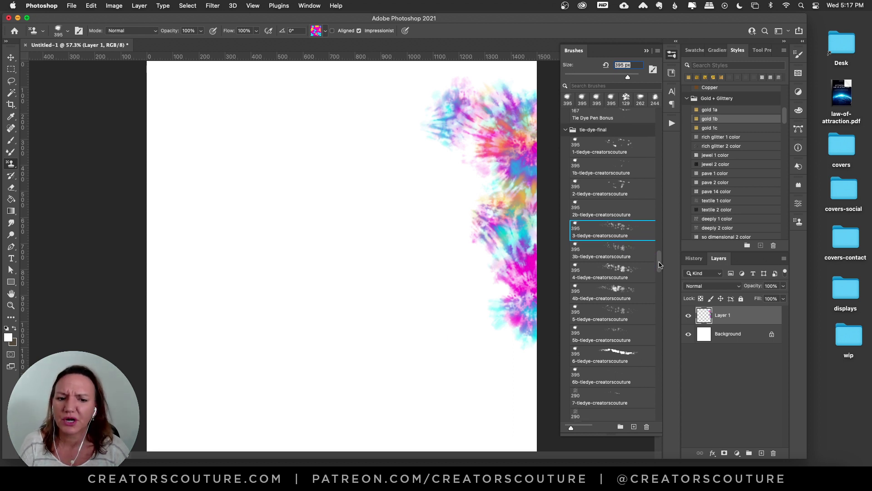
pyautogui.scroll(-1, 659, 264)
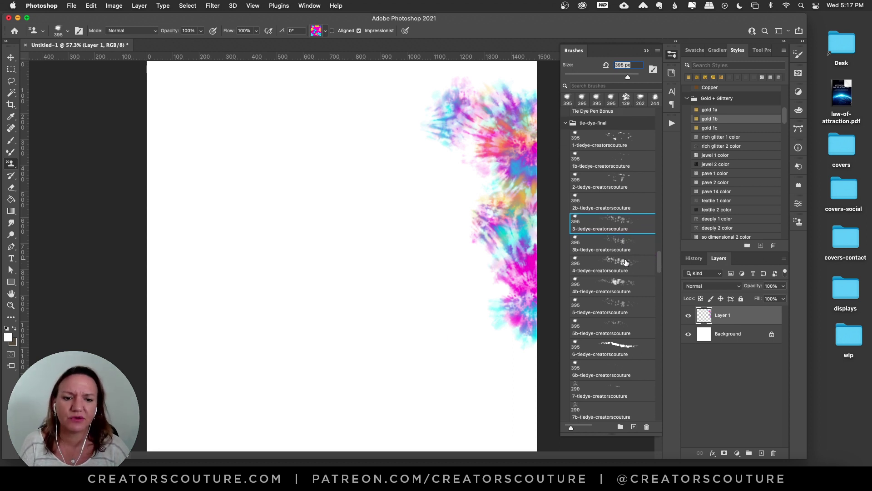
pyautogui.moveTo(212, 183)
pyautogui.mouseDown()
pyautogui.moveTo(263, 208)
pyautogui.moveTo(234, 293)
pyautogui.moveTo(260, 332)
pyautogui.moveTo(282, 336)
pyautogui.mouseUp()
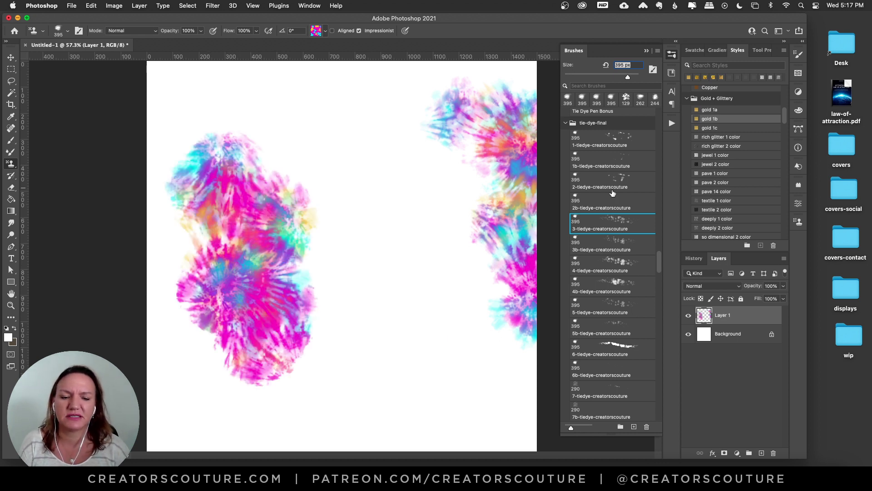
# Step: Try a 3b-tiedye-creatorscouture pattern stroke down the middle of the canvas, and undo it
pyautogui.click(596, 249)
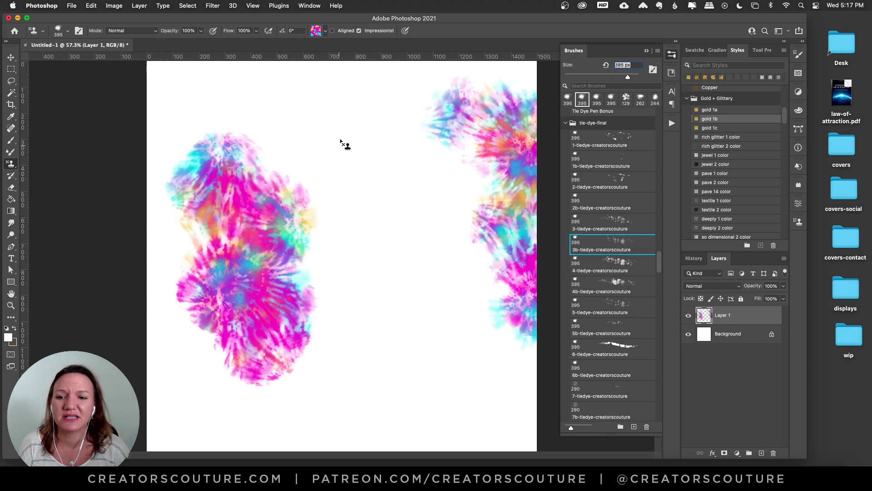
pyautogui.moveTo(345, 142)
pyautogui.mouseDown()
pyautogui.moveTo(327, 171)
pyautogui.moveTo(362, 188)
pyautogui.moveTo(351, 219)
pyautogui.moveTo(375, 233)
pyautogui.moveTo(367, 259)
pyautogui.moveTo(387, 295)
pyautogui.mouseUp()
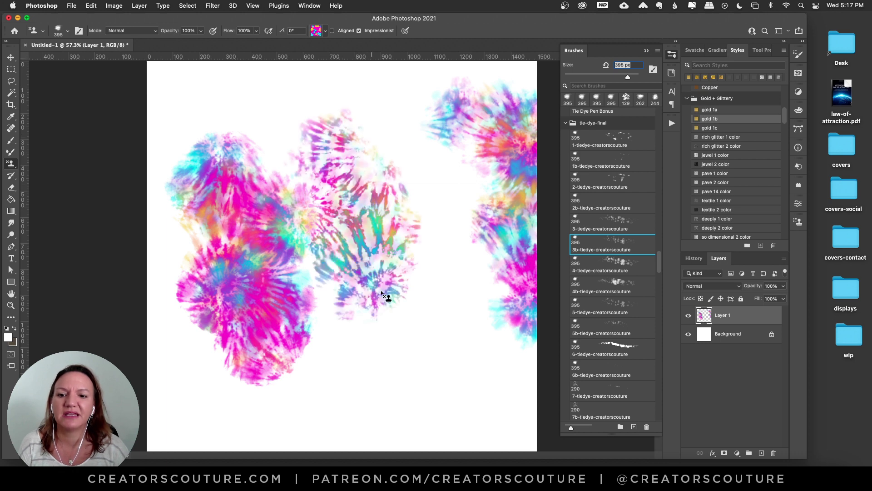
pyautogui.press('super+z')
# Step: Switch to the Brush tool and try a white 21b-tiedye-creatorscouture stroke over the left tie-dye shape, undoing it
pyautogui.press('b')
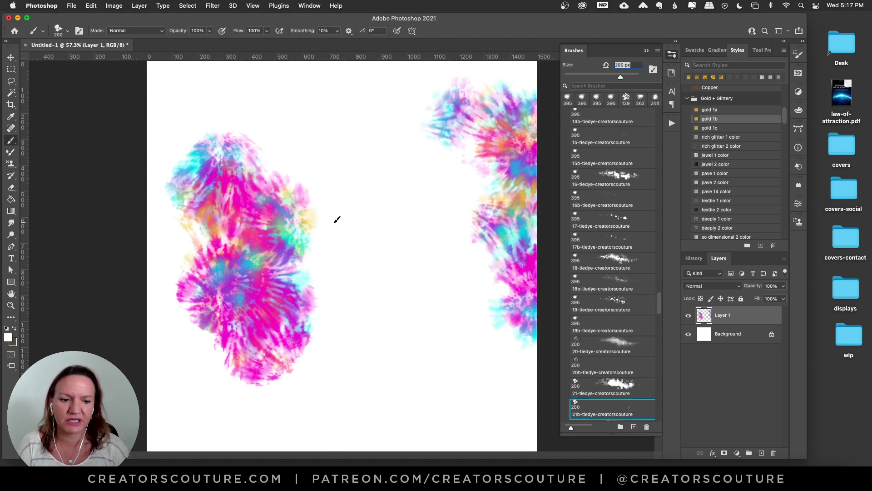
pyautogui.moveTo(260, 185)
pyautogui.mouseDown()
pyautogui.moveTo(266, 223)
pyautogui.moveTo(284, 228)
pyautogui.moveTo(230, 182)
pyautogui.moveTo(268, 261)
pyautogui.moveTo(218, 293)
pyautogui.moveTo(249, 321)
pyautogui.moveTo(283, 329)
pyautogui.mouseUp()
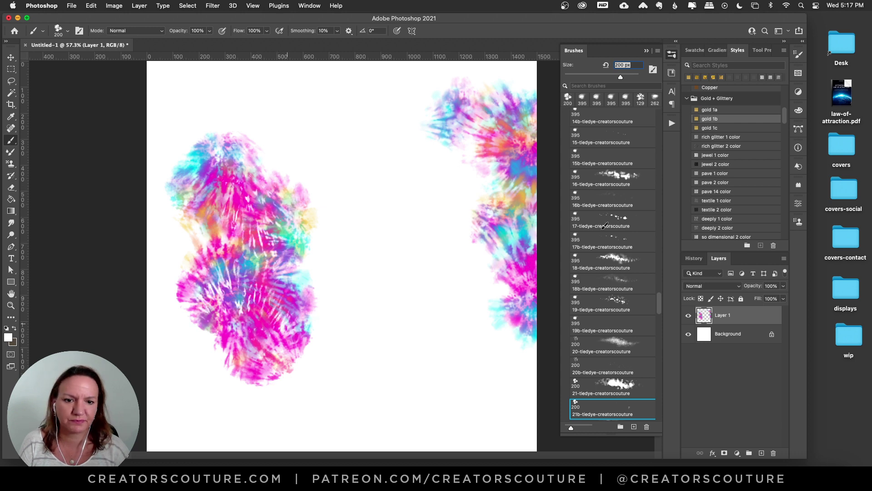
pyautogui.press('super+z')
# Step: Try a white stroke over the left tie-dye shape with the 3-tiedye-creatorscouture brush from the tie-dye-final group, and undo it
pyautogui.moveTo(660, 302)
pyautogui.mouseDown()
pyautogui.moveTo(671, 194)
pyautogui.moveTo(653, 257)
pyautogui.mouseUp()
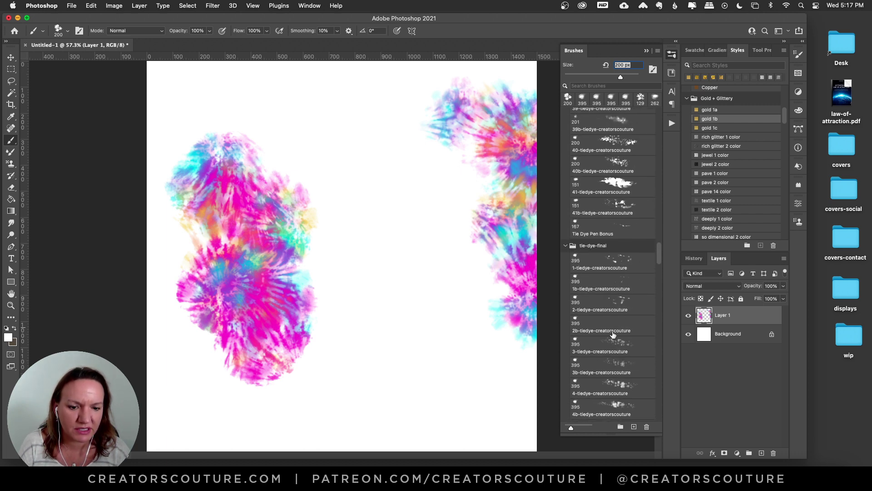
pyautogui.click(597, 345)
pyautogui.moveTo(266, 177)
pyautogui.mouseDown()
pyautogui.moveTo(254, 214)
pyautogui.moveTo(282, 248)
pyautogui.mouseUp()
pyautogui.press('super+z')
# Step: Paint white texture over the left tie-dye shape's right side and upper part with the 3b-tiedye-creatorscouture brush, undoing the first attempt
pyautogui.press('.')
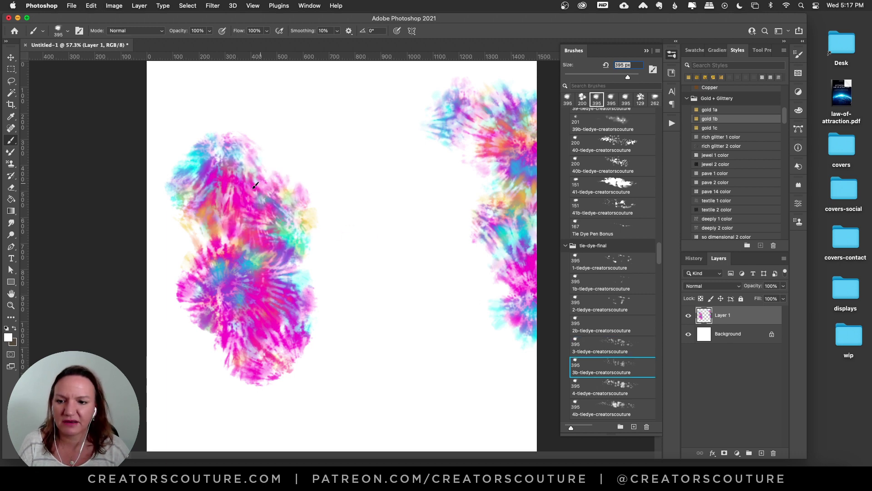
pyautogui.moveTo(255, 185)
pyautogui.mouseDown()
pyautogui.moveTo(265, 224)
pyautogui.moveTo(263, 260)
pyautogui.moveTo(246, 295)
pyautogui.moveTo(245, 345)
pyautogui.mouseUp()
pyautogui.press('super+z')
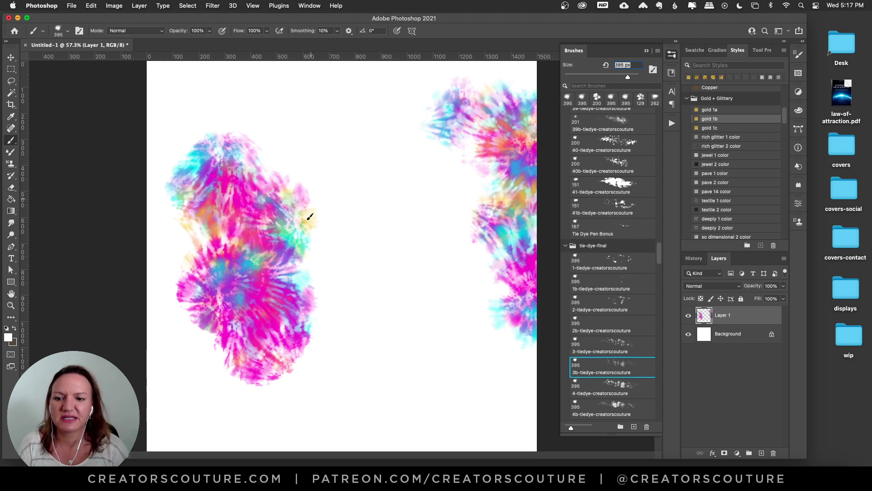
pyautogui.moveTo(310, 217)
pyautogui.mouseDown()
pyautogui.moveTo(299, 381)
pyautogui.moveTo(317, 240)
pyautogui.moveTo(321, 292)
pyautogui.mouseUp()
pyautogui.moveTo(181, 131)
pyautogui.mouseDown()
pyautogui.moveTo(192, 191)
pyautogui.moveTo(184, 175)
pyautogui.mouseUp()
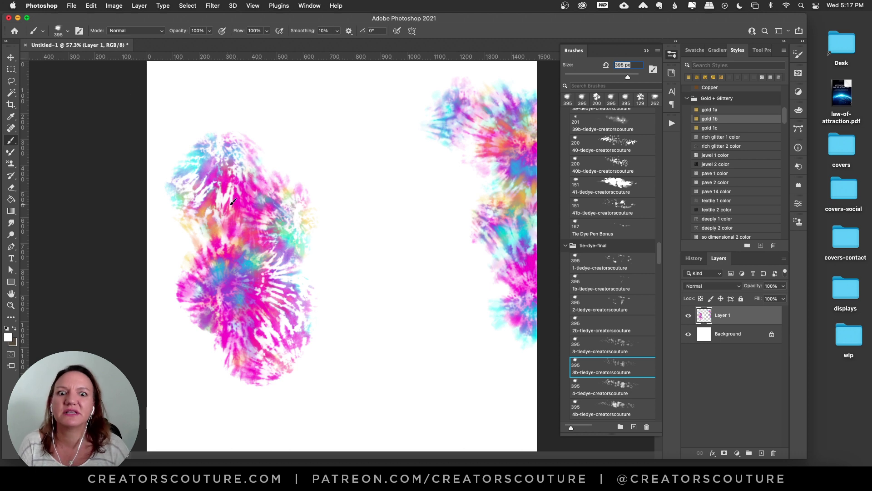
# Step: Clear Layer 1, return to the Pattern Stamp tool and choose the 5-tiedye-creatorscouture brush from the PS tie dye group
pyautogui.press('super+a')
pyautogui.press('Delete')
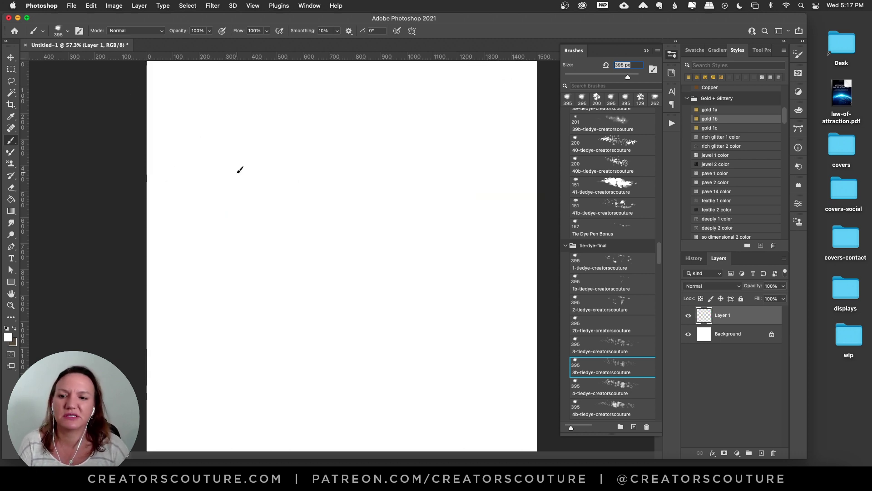
pyautogui.click(11, 164)
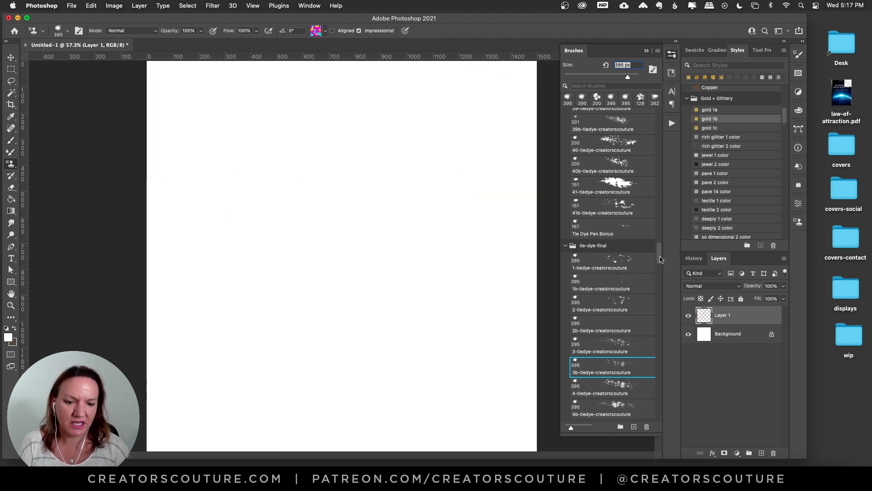
pyautogui.moveTo(661, 260)
pyautogui.mouseDown()
pyautogui.moveTo(657, 268)
pyautogui.moveTo(661, 135)
pyautogui.mouseUp()
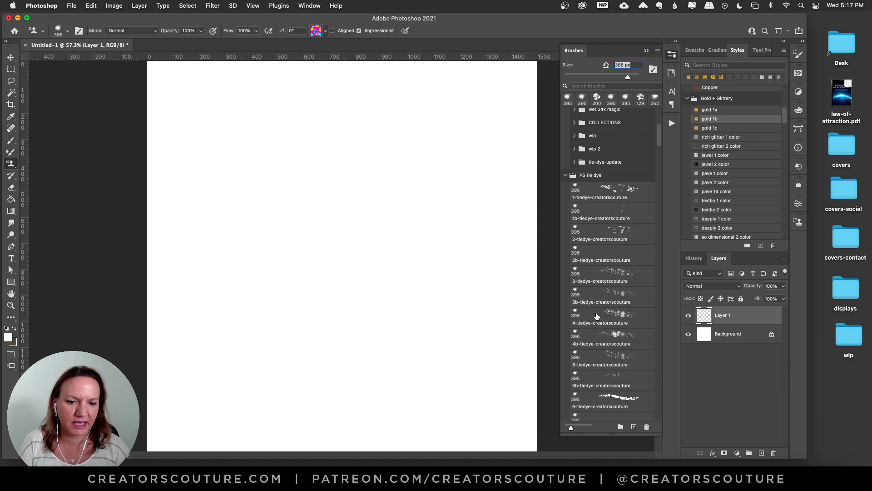
pyautogui.click(592, 363)
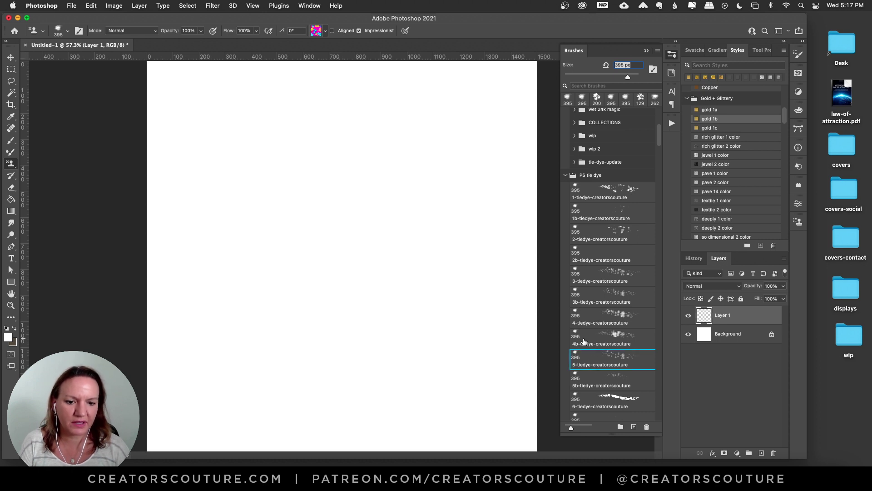
# Step: Paint a broad 5-tiedye-creatorscouture stroke down the canvas's left half, undoing the first two attempts and repainting it
pyautogui.moveTo(234, 144)
pyautogui.mouseDown()
pyautogui.moveTo(227, 173)
pyautogui.moveTo(265, 190)
pyautogui.moveTo(234, 232)
pyautogui.moveTo(256, 270)
pyautogui.moveTo(282, 259)
pyautogui.mouseUp()
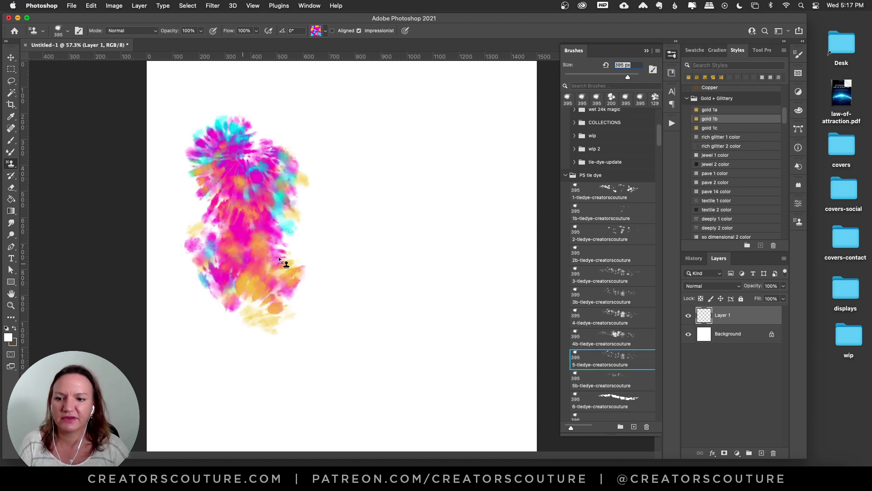
pyautogui.press('super+z')
pyautogui.moveTo(266, 124)
pyautogui.mouseDown()
pyautogui.moveTo(236, 141)
pyautogui.moveTo(276, 190)
pyautogui.moveTo(253, 257)
pyautogui.moveTo(211, 291)
pyautogui.moveTo(270, 320)
pyautogui.moveTo(258, 410)
pyautogui.mouseUp()
pyautogui.press('super+z')
pyautogui.moveTo(278, 131)
pyautogui.mouseDown()
pyautogui.moveTo(226, 154)
pyautogui.moveTo(259, 251)
pyautogui.moveTo(205, 298)
pyautogui.moveTo(258, 356)
pyautogui.moveTo(258, 405)
pyautogui.mouseUp()
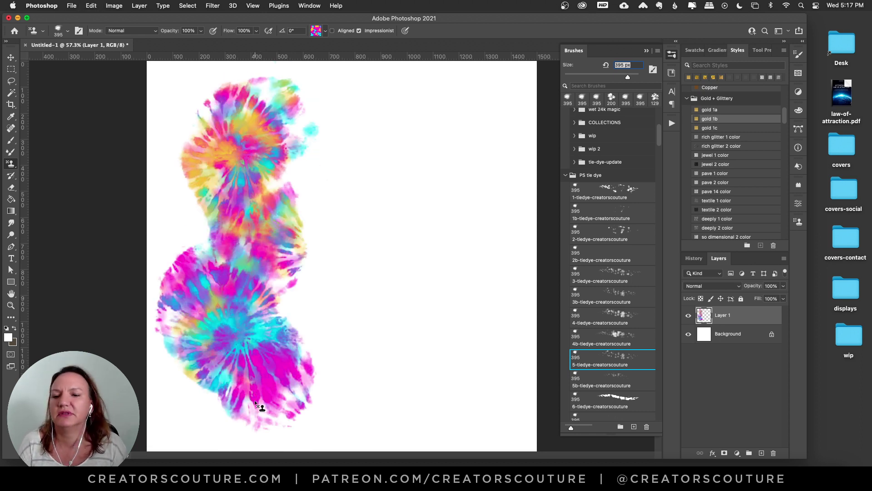
# Step: Try the 5b-tiedye-creatorscouture brush with a short stroke near the canvas's upper middle, and undo it
pyautogui.click(590, 385)
pyautogui.moveTo(339, 114)
pyautogui.mouseDown()
pyautogui.moveTo(350, 99)
pyautogui.moveTo(384, 157)
pyautogui.mouseUp()
pyautogui.press('super+z')
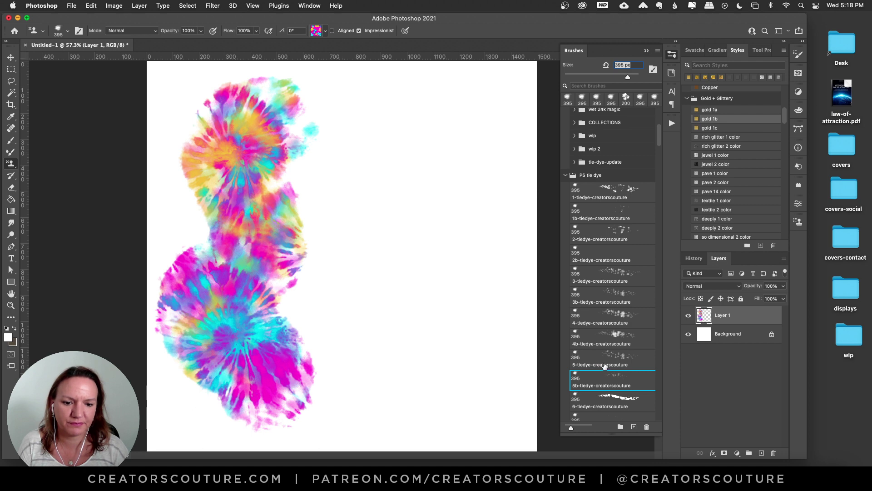
# Step: Reselect the 5-tiedye-creatorscouture brush from PS tie dye and paint a narrower horizontal stroke across the canvas's upper-right area
pyautogui.click(605, 367)
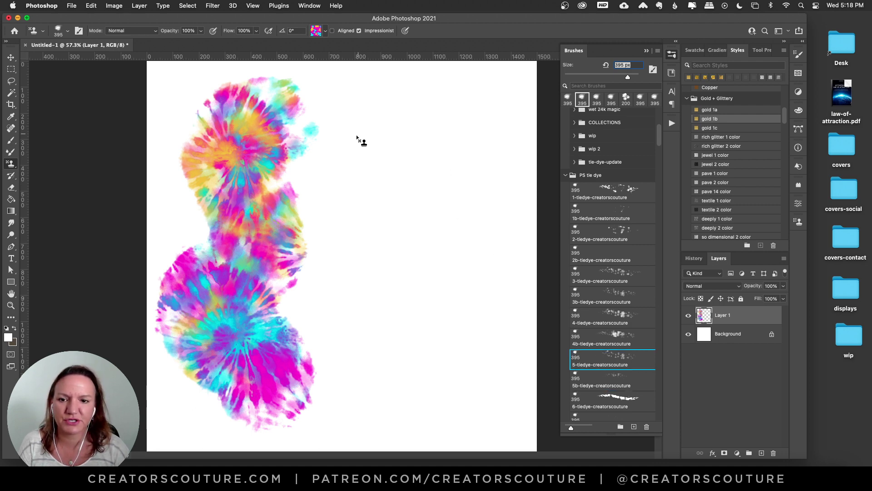
pyautogui.moveTo(357, 137)
pyautogui.mouseDown()
pyautogui.moveTo(369, 111)
pyautogui.moveTo(392, 140)
pyautogui.moveTo(421, 118)
pyautogui.moveTo(425, 136)
pyautogui.moveTo(462, 121)
pyautogui.moveTo(507, 142)
pyautogui.mouseUp()
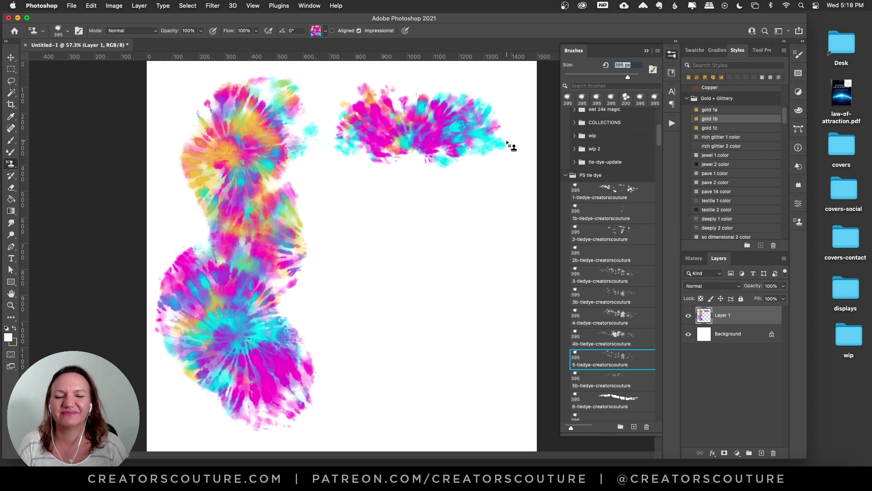
# Step: With the 5-tiedye-creatorscouture brush from tie-dye-final, paint a stroke from the canvas's right edge diagonally to its lower middle, undoing the earlier attempts
pyautogui.click(567, 176)
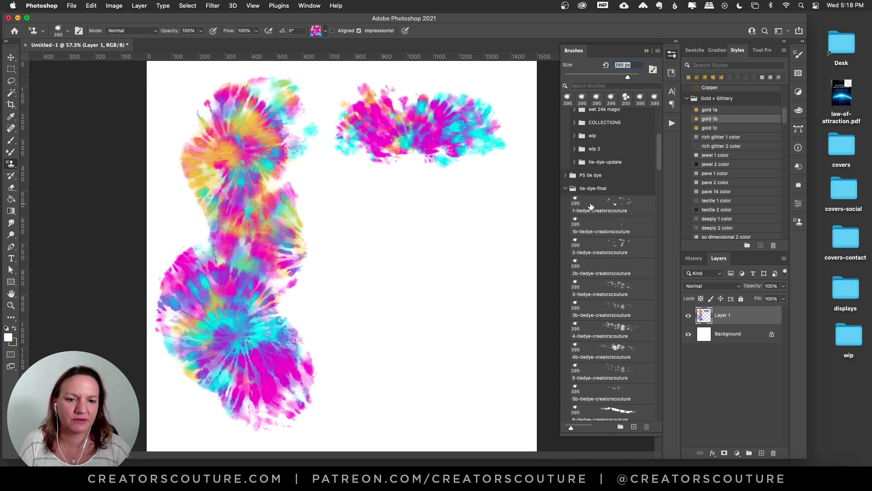
pyautogui.click(597, 375)
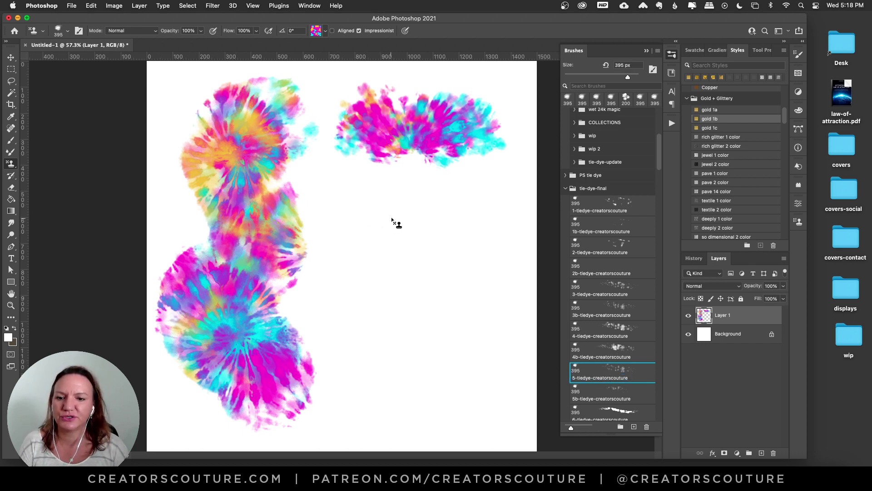
pyautogui.moveTo(395, 222)
pyautogui.mouseDown()
pyautogui.moveTo(376, 268)
pyautogui.moveTo(419, 320)
pyautogui.moveTo(399, 371)
pyautogui.moveTo(375, 247)
pyautogui.moveTo(408, 304)
pyautogui.moveTo(413, 372)
pyautogui.moveTo(398, 428)
pyautogui.mouseUp()
pyautogui.press('super+z')
pyautogui.press('super+z')
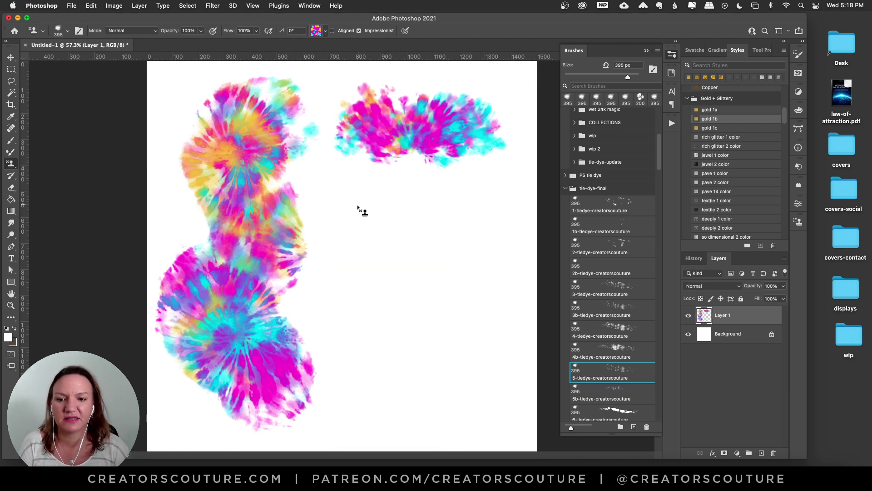
pyautogui.moveTo(360, 210)
pyautogui.mouseDown()
pyautogui.moveTo(374, 234)
pyautogui.moveTo(407, 216)
pyautogui.moveTo(405, 275)
pyautogui.moveTo(436, 308)
pyautogui.moveTo(441, 360)
pyautogui.moveTo(419, 403)
pyautogui.moveTo(452, 405)
pyautogui.mouseUp()
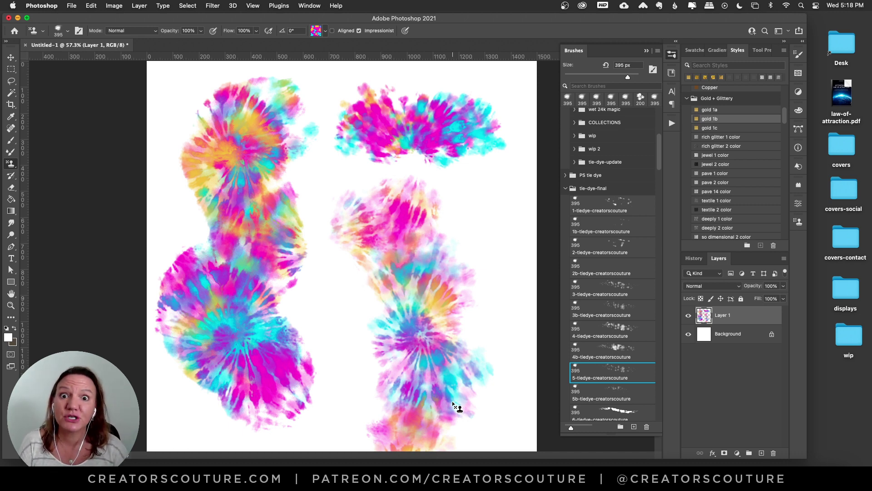
pyautogui.press('super+z')
pyautogui.moveTo(530, 197)
pyautogui.mouseDown()
pyautogui.moveTo(503, 207)
pyautogui.moveTo(496, 240)
pyautogui.moveTo(448, 250)
pyautogui.moveTo(442, 289)
pyautogui.moveTo(388, 327)
pyautogui.moveTo(422, 351)
pyautogui.moveTo(409, 389)
pyautogui.mouseUp()
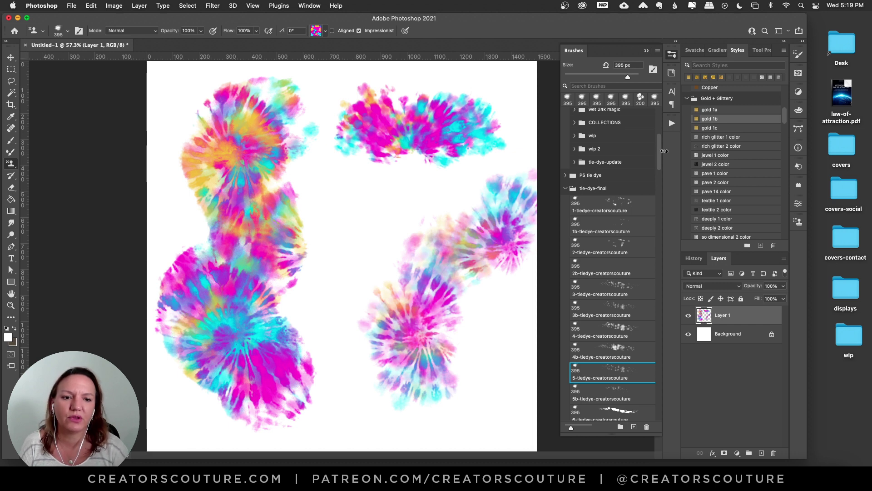
# Step: Clear all painted strokes from Layer 1 to leave a blank canvas
pyautogui.scroll(-2, 659, 160)
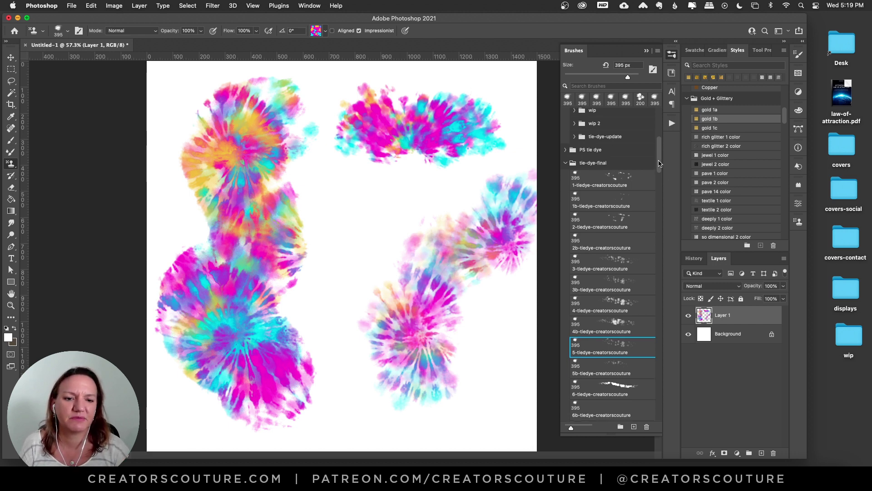
pyautogui.scroll(-2, 659, 164)
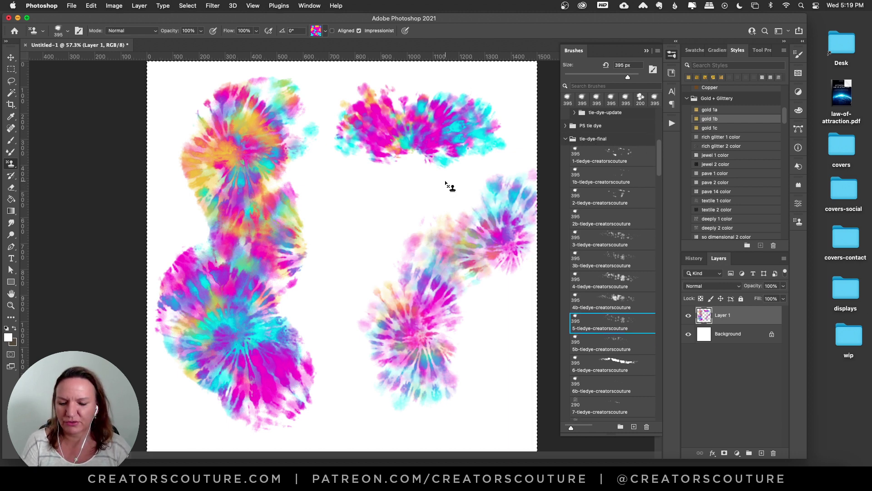
pyautogui.hotkey('ctrl', 'a')
pyautogui.press('Delete')
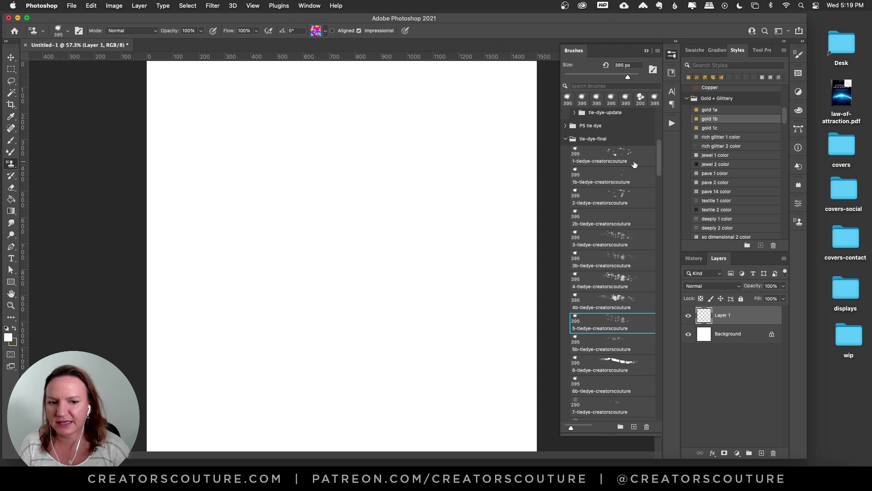
# Step: Select the 2-Pattern-Painter-Tie-Dye brush and paint a vertical stroke down the canvas's left half, undoing the earlier attempts
pyautogui.moveTo(660, 159); pyautogui.dragTo(607, 357)
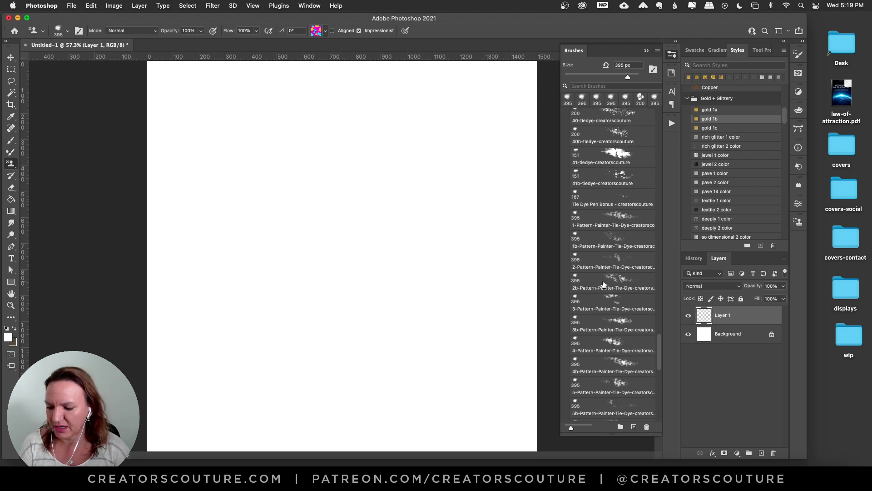
pyautogui.click(597, 268)
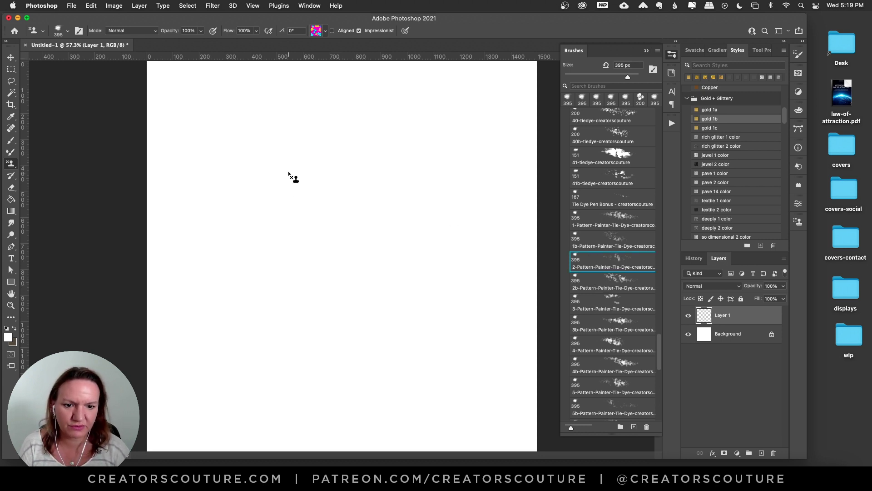
pyautogui.moveTo(292, 175); pyautogui.dragTo(272, 282)
pyautogui.hotkey('ctrl', 'z')
pyautogui.moveTo(324, 117)
pyautogui.mouseDown()
pyautogui.moveTo(252, 128)
pyautogui.moveTo(311, 196)
pyautogui.moveTo(216, 256)
pyautogui.moveTo(276, 277)
pyautogui.moveTo(284, 303)
pyautogui.mouseUp()
pyautogui.hotkey('ctrl', 'z')
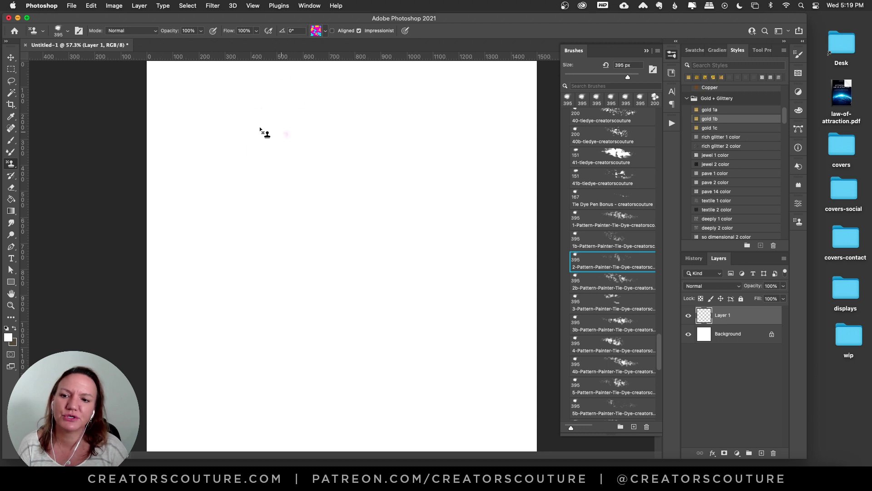
pyautogui.moveTo(263, 132)
pyautogui.mouseDown()
pyautogui.moveTo(262, 179)
pyautogui.moveTo(246, 253)
pyautogui.moveTo(283, 287)
pyautogui.moveTo(258, 359)
pyautogui.moveTo(219, 416)
pyautogui.moveTo(236, 423)
pyautogui.mouseUp()
pyautogui.hotkey('ctrl', 'z')
pyautogui.moveTo(257, 150)
pyautogui.mouseDown()
pyautogui.moveTo(276, 214)
pyautogui.moveTo(210, 414)
pyautogui.moveTo(211, 404)
pyautogui.mouseUp()
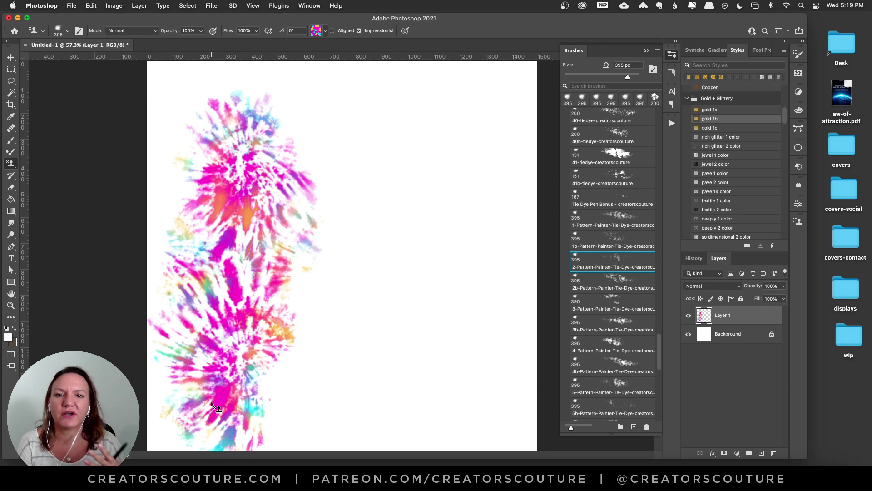
# Step: Try the 2b-Pattern-Painter-Tie-Dye brush over the left stroke and on the blank right side, undoing each attempt
pyautogui.click(609, 289)
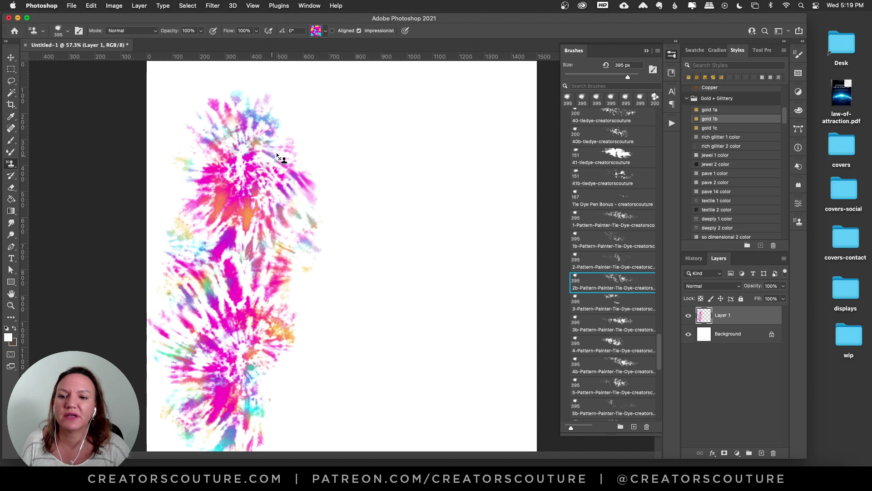
pyautogui.moveTo(282, 159)
pyautogui.mouseDown()
pyautogui.moveTo(256, 173)
pyautogui.moveTo(267, 211)
pyautogui.moveTo(244, 245)
pyautogui.moveTo(255, 299)
pyautogui.moveTo(259, 363)
pyautogui.mouseUp()
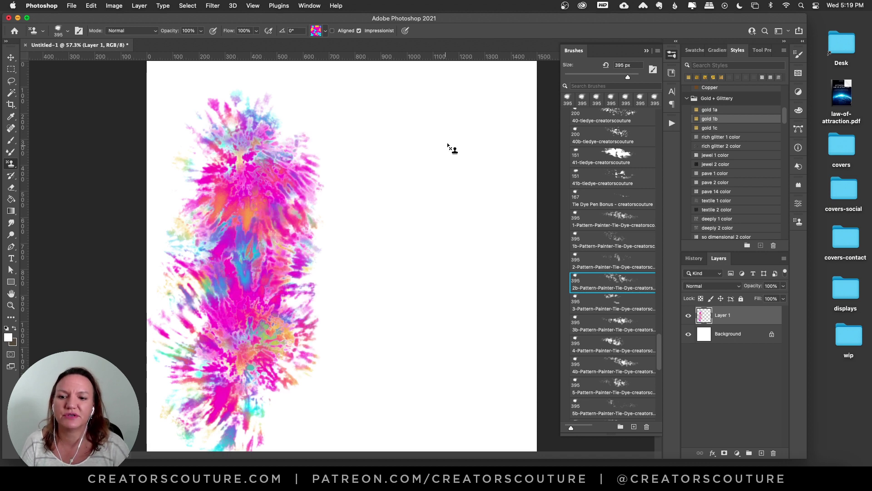
pyautogui.press('cmd+z')
pyautogui.moveTo(439, 114)
pyautogui.mouseDown()
pyautogui.moveTo(412, 341)
pyautogui.moveTo(423, 410)
pyautogui.mouseUp()
pyautogui.press('super+z')
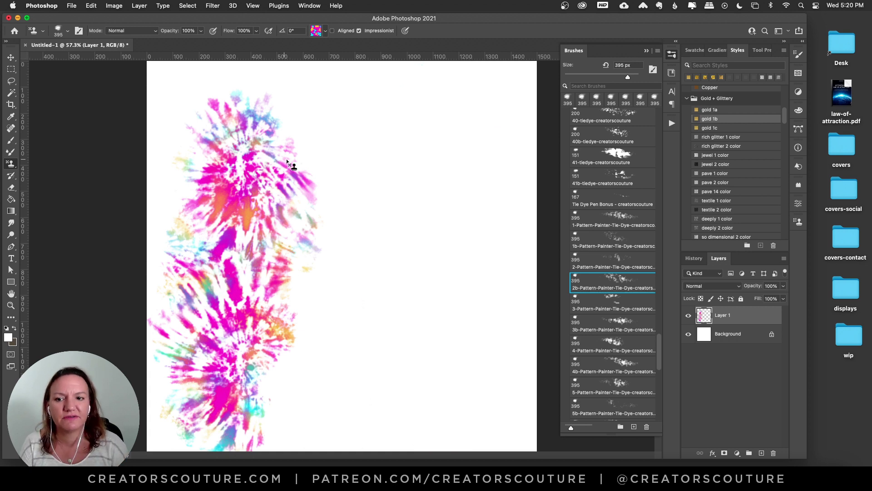
pyautogui.moveTo(287, 164)
pyautogui.mouseDown()
pyautogui.moveTo(262, 255)
pyautogui.moveTo(225, 305)
pyautogui.moveTo(219, 334)
pyautogui.moveTo(284, 361)
pyautogui.moveTo(265, 396)
pyautogui.moveTo(273, 433)
pyautogui.mouseUp()
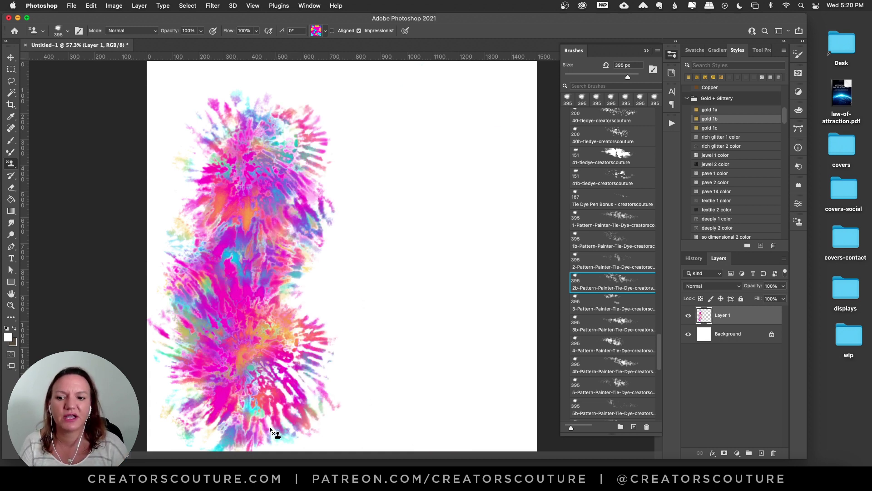
pyautogui.press('super+z')
pyautogui.moveTo(291, 150)
pyautogui.mouseDown()
pyautogui.moveTo(250, 186)
pyautogui.moveTo(257, 295)
pyautogui.moveTo(223, 333)
pyautogui.moveTo(267, 374)
pyautogui.moveTo(285, 425)
pyautogui.mouseUp()
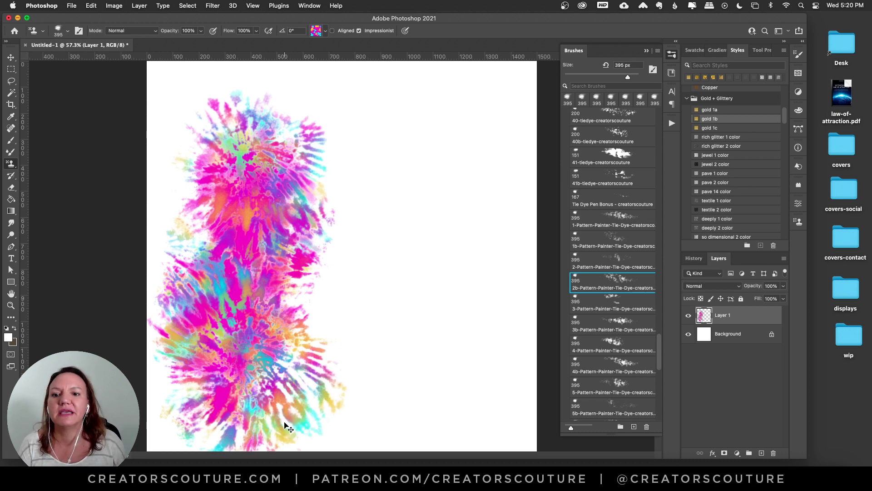
pyautogui.press('super+z')
# Step: Reselect the 2-Pattern-Painter-Tie-Dye brush and paint a short stroke in the canvas's lower middle, undoing the earlier attempts
pyautogui.click(605, 268)
pyautogui.moveTo(440, 131)
pyautogui.mouseDown()
pyautogui.moveTo(444, 177)
pyautogui.moveTo(421, 239)
pyautogui.moveTo(444, 297)
pyautogui.moveTo(452, 353)
pyautogui.moveTo(403, 399)
pyautogui.mouseUp()
pyautogui.press('super+z')
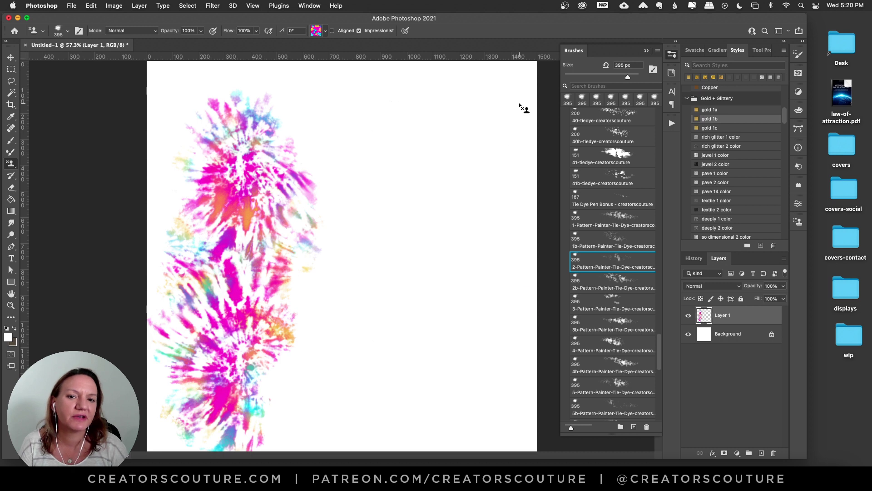
pyautogui.moveTo(520, 106)
pyautogui.mouseDown()
pyautogui.moveTo(497, 139)
pyautogui.moveTo(497, 194)
pyautogui.moveTo(478, 243)
pyautogui.moveTo(451, 278)
pyautogui.mouseUp()
pyautogui.press('super+z')
pyautogui.moveTo(443, 182)
pyautogui.mouseDown()
pyautogui.moveTo(415, 210)
pyautogui.moveTo(377, 335)
pyautogui.mouseUp()
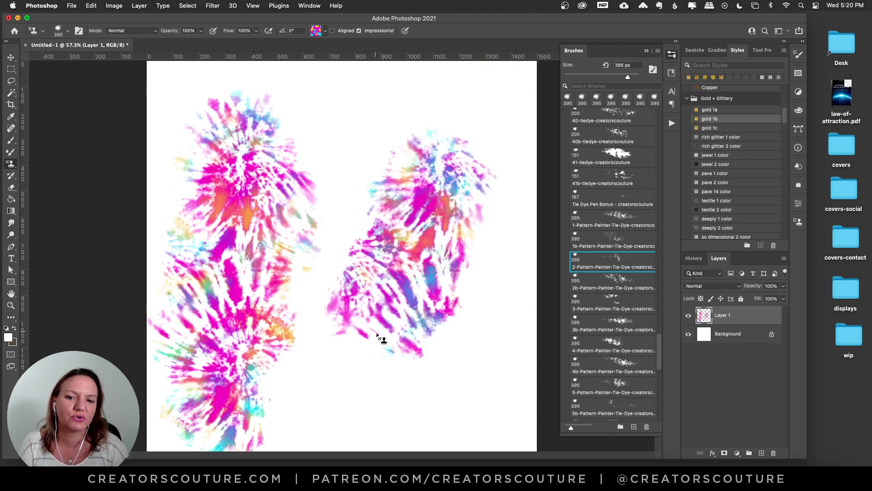
pyautogui.press('super+z')
pyautogui.moveTo(362, 276); pyautogui.dragTo(397, 395)
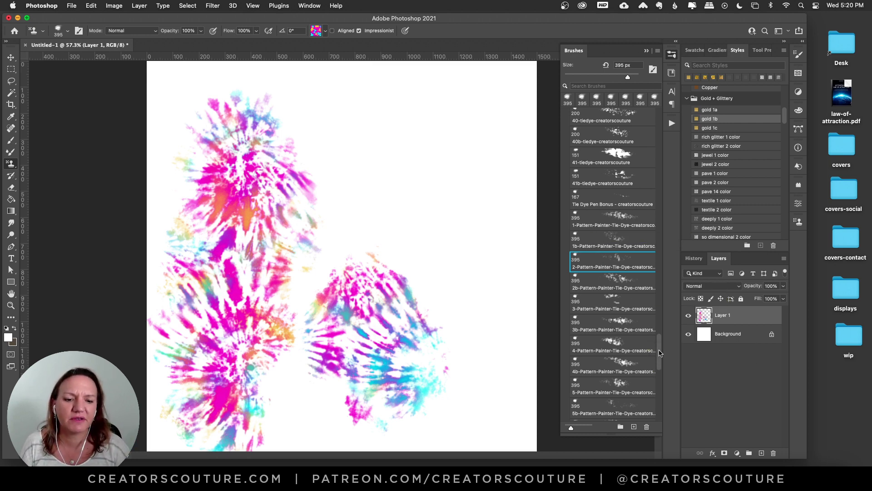
# Step: With the 3-tiedye-creatorscouture brush from tie-dye-final, paint a diagonal stroke across the canvas's upper right, undoing the extra overlay strokes
pyautogui.moveTo(659, 352); pyautogui.dragTo(662, 160)
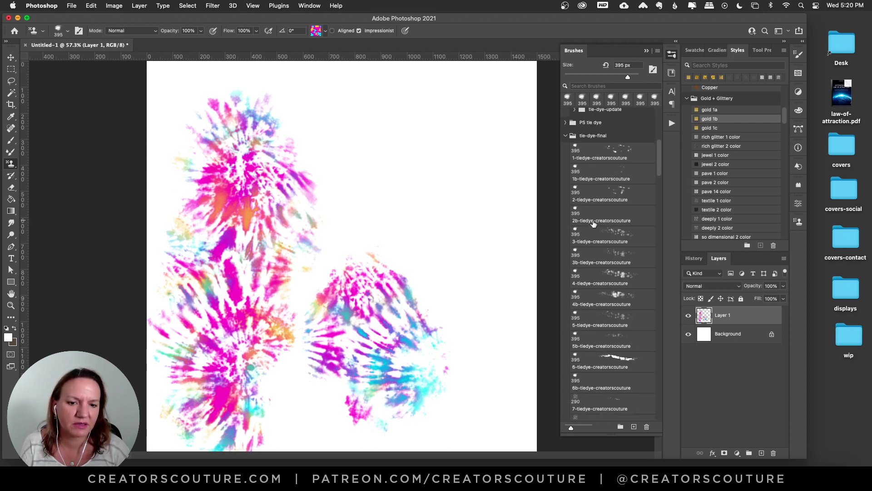
pyautogui.click(589, 240)
pyautogui.moveTo(430, 103)
pyautogui.mouseDown()
pyautogui.moveTo(385, 107)
pyautogui.moveTo(427, 137)
pyautogui.moveTo(417, 185)
pyautogui.moveTo(468, 205)
pyautogui.moveTo(491, 250)
pyautogui.moveTo(519, 257)
pyautogui.mouseUp()
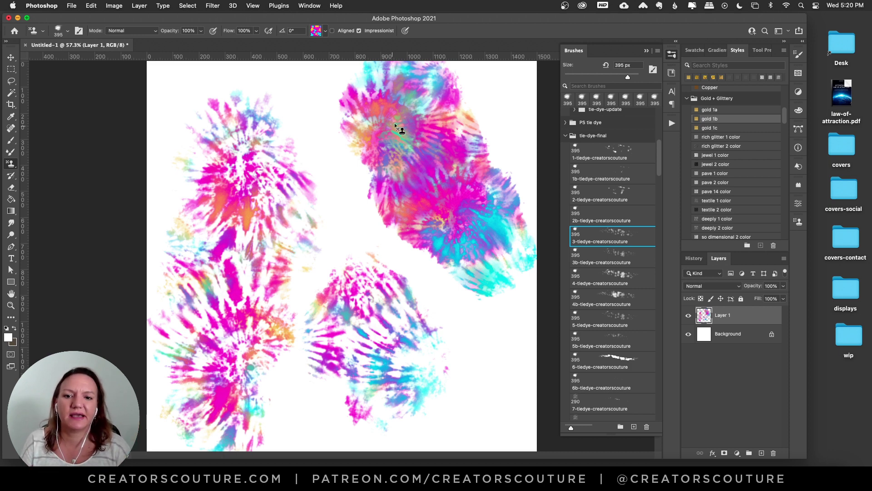
pyautogui.moveTo(399, 132)
pyautogui.mouseDown()
pyautogui.moveTo(434, 168)
pyautogui.moveTo(465, 243)
pyautogui.mouseUp()
pyautogui.press('super+z')
pyautogui.moveTo(450, 145)
pyautogui.mouseDown()
pyautogui.moveTo(389, 138)
pyautogui.moveTo(439, 177)
pyautogui.moveTo(486, 251)
pyautogui.moveTo(523, 257)
pyautogui.mouseUp()
pyautogui.press('super+z')
# Step: Reselect the 2-Pattern-Painter-Tie-Dye brush and paint strokes in the canvas's lower-right corner and over the existing left stroke
pyautogui.moveTo(657, 160); pyautogui.dragTo(635, 363)
pyautogui.scroll(2, 635, 363)
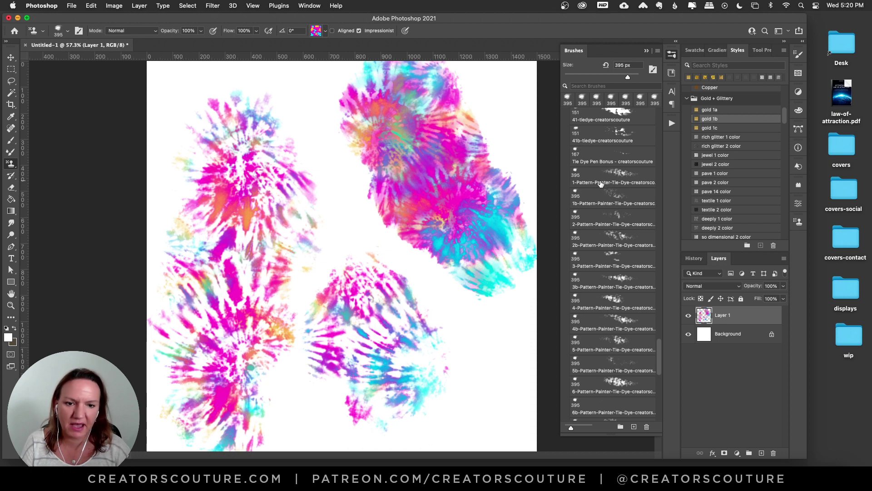
pyautogui.click(597, 229)
pyautogui.moveTo(492, 361)
pyautogui.mouseDown()
pyautogui.moveTo(497, 433)
pyautogui.moveTo(454, 448)
pyautogui.mouseUp()
pyautogui.moveTo(403, 156)
pyautogui.mouseDown()
pyautogui.moveTo(468, 203)
pyautogui.moveTo(400, 181)
pyautogui.mouseUp()
pyautogui.moveTo(245, 105)
pyautogui.mouseDown()
pyautogui.moveTo(204, 296)
pyautogui.moveTo(182, 338)
pyautogui.mouseUp()
pyautogui.press('super+z')
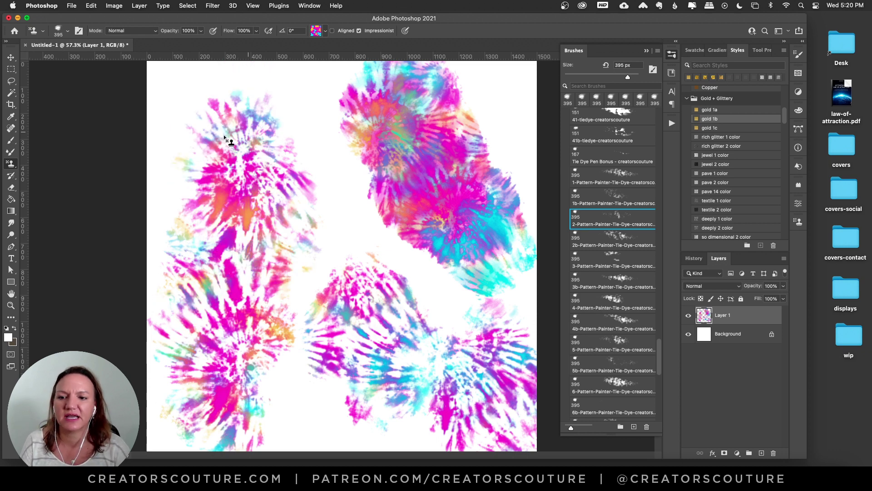
pyautogui.moveTo(227, 140)
pyautogui.mouseDown()
pyautogui.moveTo(200, 248)
pyautogui.moveTo(217, 372)
pyautogui.mouseUp()
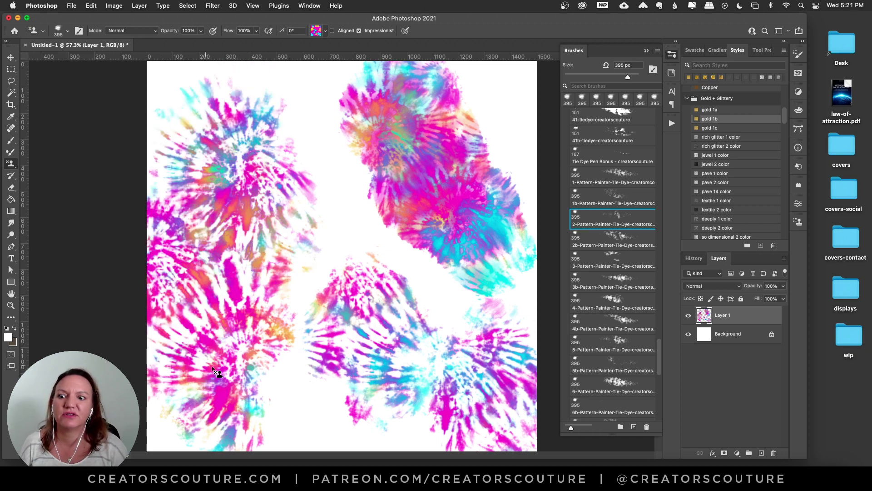
# Step: Clear Layer 1 and paint a fresh 2-Pattern-Painter-Tie-Dye stroke down the canvas's left half
pyautogui.press('super+a')
pyautogui.press('Delete')
pyautogui.moveTo(336, 109)
pyautogui.mouseDown()
pyautogui.moveTo(266, 142)
pyautogui.moveTo(235, 379)
pyautogui.mouseUp()
# Step: With the 2b-Pattern-Painter-Tie-Dye brush, paint a separate vertical stroke at the canvas's right and another over the left stroke
pyautogui.click(604, 240)
pyautogui.moveTo(462, 142); pyautogui.dragTo(437, 346)
pyautogui.moveTo(309, 177)
pyautogui.mouseDown()
pyautogui.moveTo(286, 263)
pyautogui.moveTo(287, 351)
pyautogui.moveTo(264, 389)
pyautogui.mouseUp()
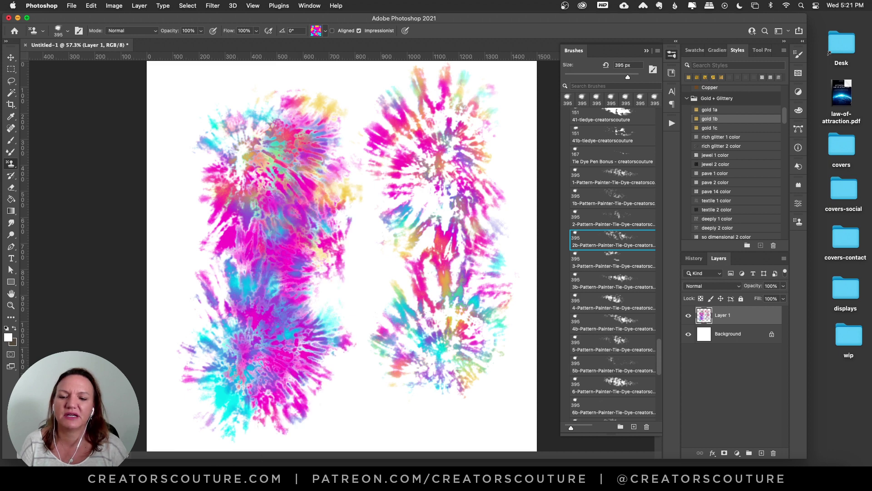
# Step: Clear all strokes from Layer 1 and return to the start of the tie-dye-final brush group
pyautogui.press('super+a')
pyautogui.press('Delete')
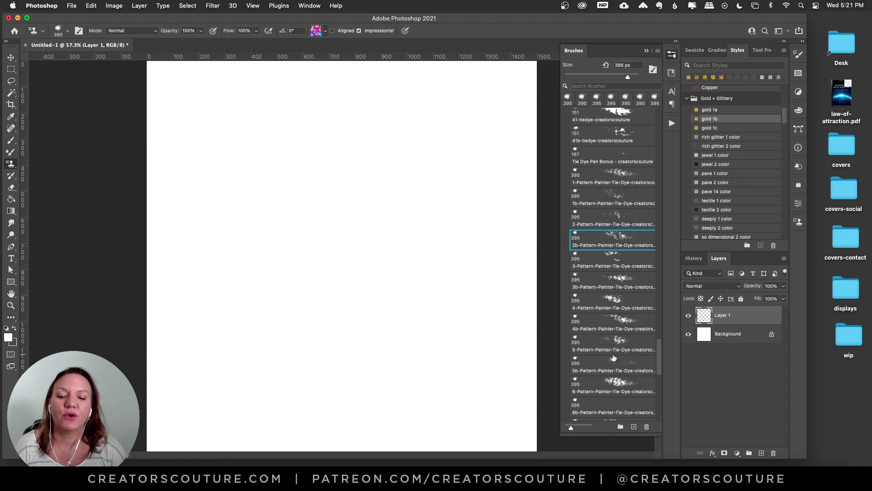
pyautogui.moveTo(662, 363)
pyautogui.mouseDown()
pyautogui.moveTo(653, 416)
pyautogui.moveTo(663, 327)
pyautogui.moveTo(687, 252)
pyautogui.moveTo(693, 161)
pyautogui.mouseUp()
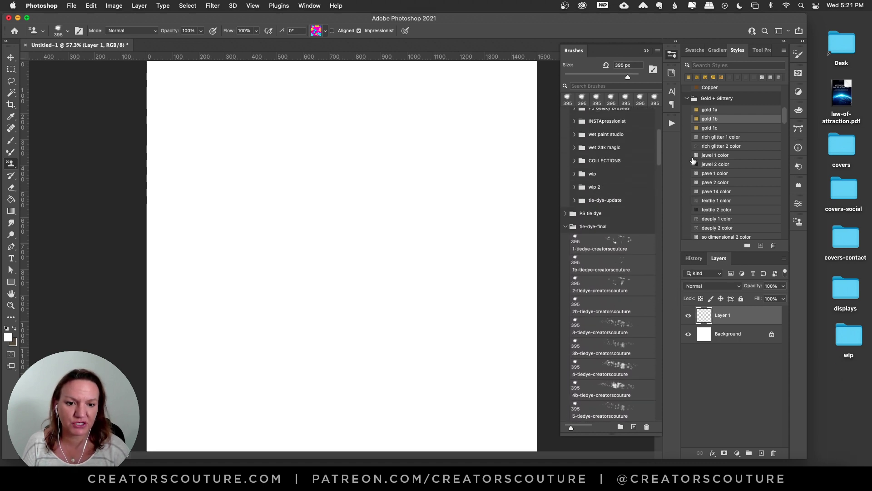
pyautogui.click(566, 229)
pyautogui.click(566, 283)
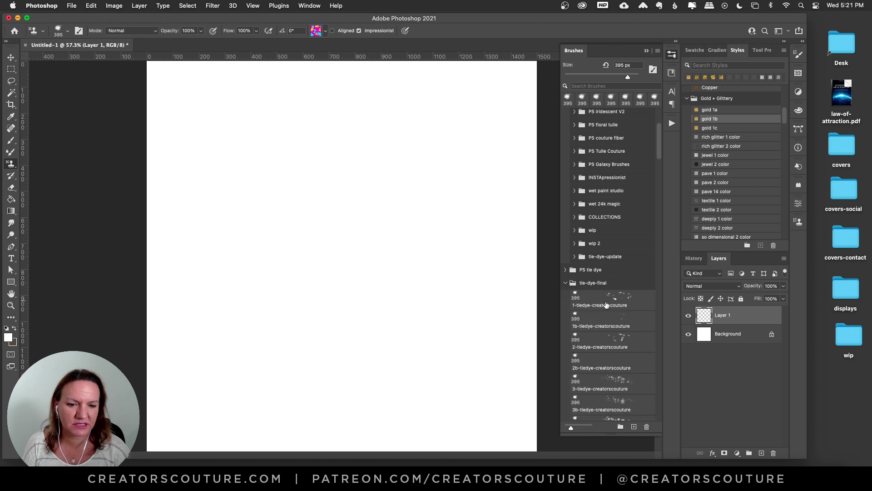
# Step: Select the 3-tiedye-creatorscouture brush and paint a vertical stroke down the canvas's middle, undoing the earlier attempts
pyautogui.click(598, 386)
pyautogui.moveTo(334, 136)
pyautogui.mouseDown()
pyautogui.moveTo(326, 208)
pyautogui.moveTo(277, 262)
pyautogui.moveTo(257, 323)
pyautogui.moveTo(320, 384)
pyautogui.mouseUp()
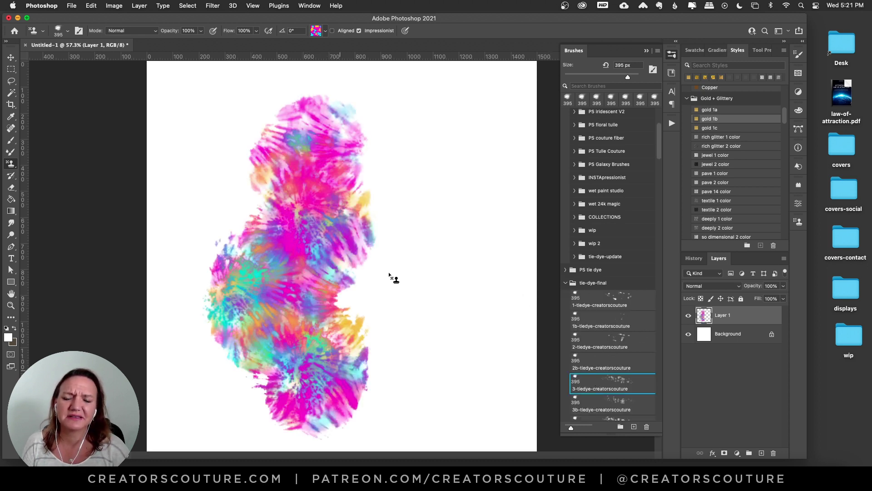
pyautogui.press('super+z')
pyautogui.moveTo(421, 122)
pyautogui.mouseDown()
pyautogui.moveTo(402, 187)
pyautogui.moveTo(292, 318)
pyautogui.moveTo(368, 333)
pyautogui.mouseUp()
pyautogui.press('super+z')
pyautogui.moveTo(359, 132)
pyautogui.mouseDown()
pyautogui.moveTo(273, 299)
pyautogui.moveTo(307, 383)
pyautogui.mouseUp()
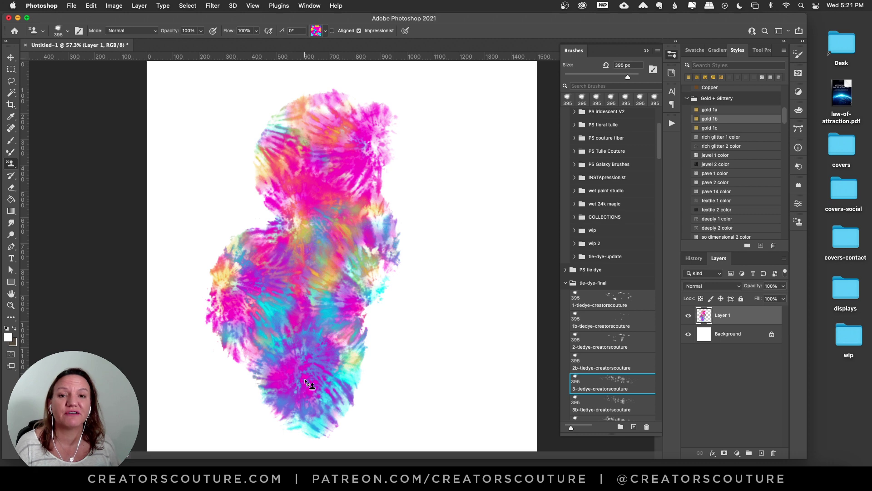
# Step: Try extra 3-tiedye-creatorscouture strokes at the canvas's upper right and upper left, and undo all strokes back to a blank layer
pyautogui.moveTo(453, 136)
pyautogui.mouseDown()
pyautogui.moveTo(453, 202)
pyautogui.moveTo(444, 253)
pyautogui.mouseUp()
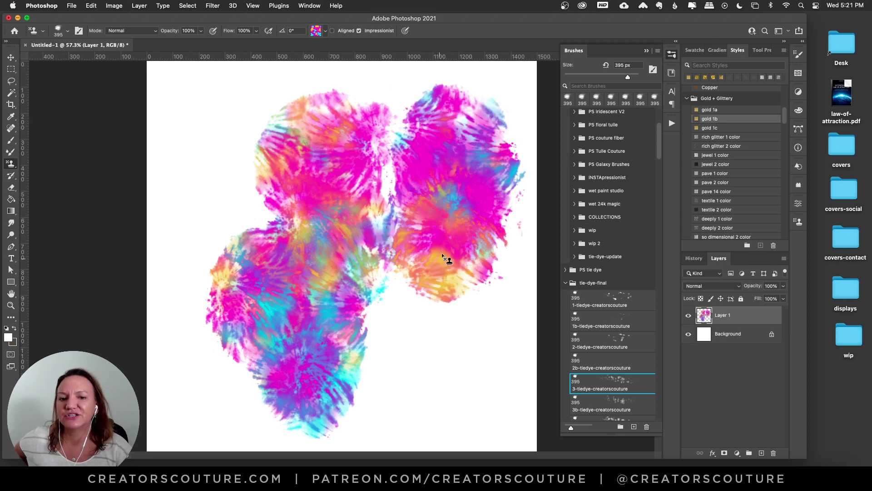
pyautogui.press('super+z')
pyautogui.moveTo(295, 123); pyautogui.dragTo(255, 206)
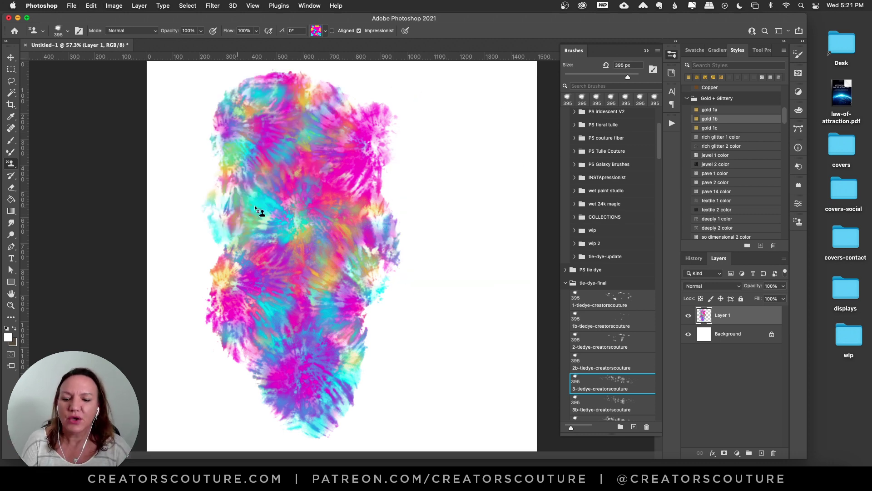
pyautogui.press('super+z')
pyautogui.press('super+z')
pyautogui.press('super+z')
pyautogui.press('super+z')
pyautogui.press('super+z')
pyautogui.press('super+z')
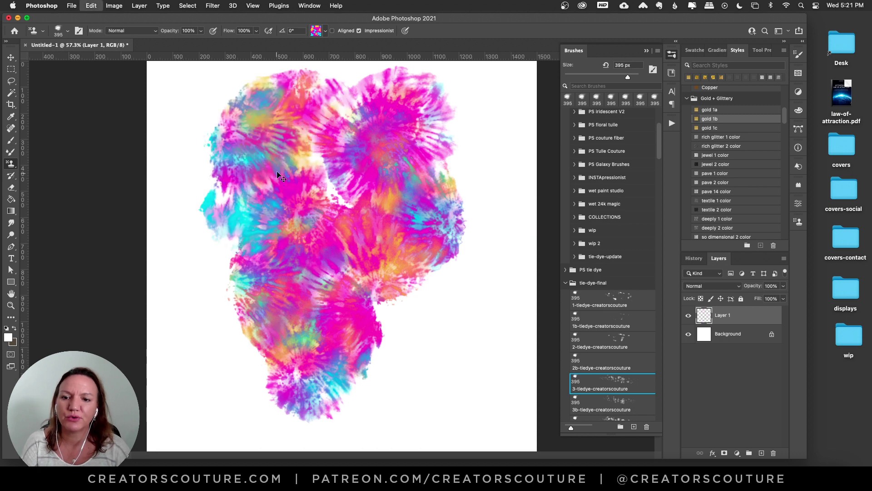
# Step: Cover most of the canvas with overlapping 3-tiedye-creatorscouture strokes, starting with vertical ones at left and right and filling between them
pyautogui.moveTo(317, 138)
pyautogui.mouseDown()
pyautogui.moveTo(269, 170)
pyautogui.moveTo(286, 251)
pyautogui.moveTo(219, 267)
pyautogui.moveTo(259, 336)
pyautogui.moveTo(256, 394)
pyautogui.mouseUp()
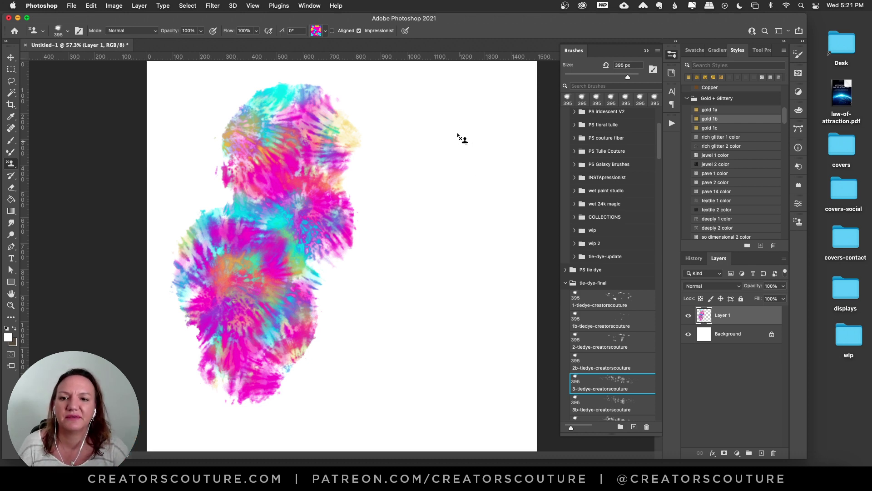
pyautogui.moveTo(460, 136)
pyautogui.mouseDown()
pyautogui.moveTo(420, 267)
pyautogui.moveTo(454, 332)
pyautogui.mouseUp()
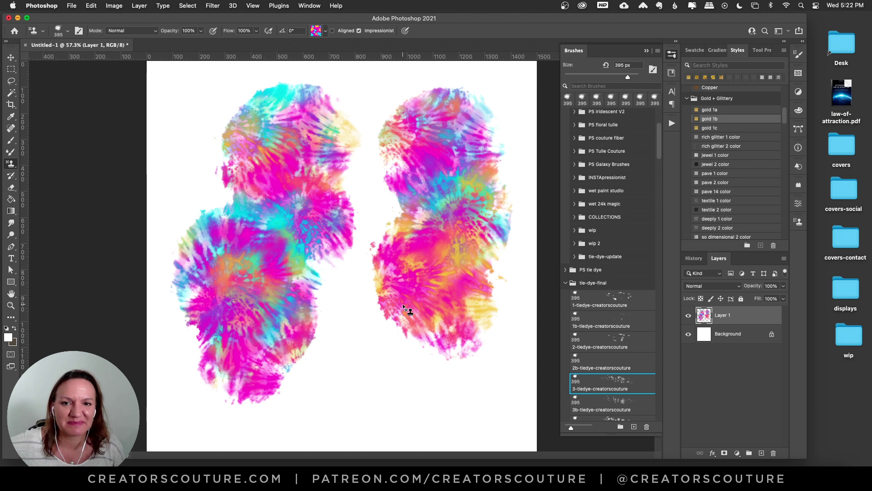
pyautogui.moveTo(234, 119)
pyautogui.mouseDown()
pyautogui.moveTo(216, 207)
pyautogui.moveTo(249, 272)
pyautogui.mouseUp()
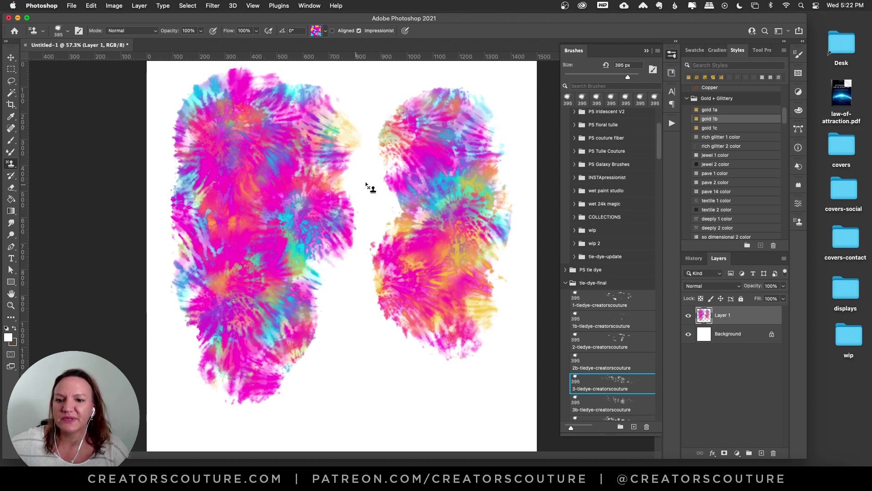
pyautogui.moveTo(369, 186)
pyautogui.mouseDown()
pyautogui.moveTo(331, 206)
pyautogui.moveTo(316, 349)
pyautogui.mouseUp()
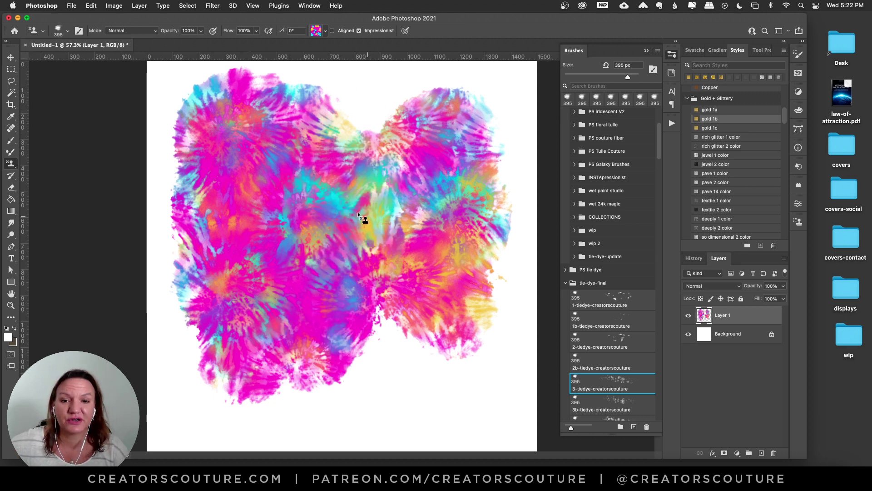
pyautogui.moveTo(477, 137)
pyautogui.mouseDown()
pyautogui.moveTo(463, 133)
pyautogui.moveTo(441, 286)
pyautogui.moveTo(448, 249)
pyautogui.mouseUp()
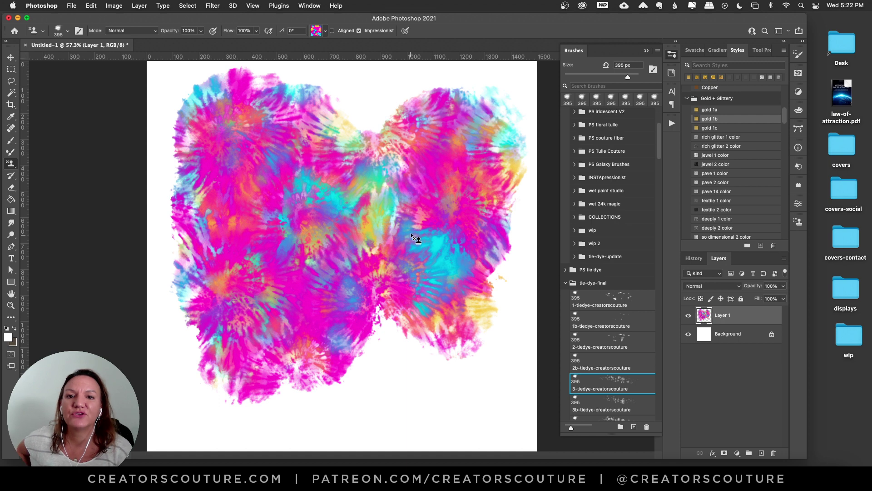
pyautogui.moveTo(451, 160); pyautogui.dragTo(405, 303)
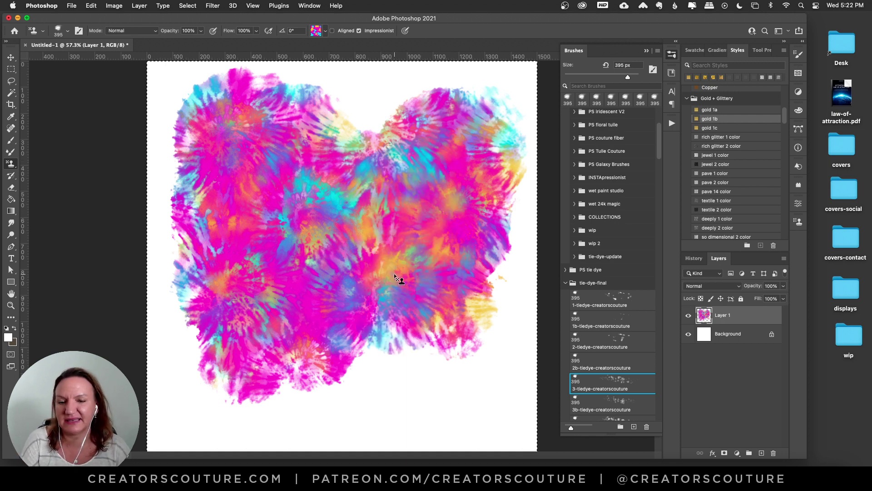
# Step: Clear Layer 1 and paint three separate 3-tiedye-creatorscouture strokes: a diagonal at left, one at upper right and one at lower middle
pyautogui.press('Delete')
pyautogui.moveTo(316, 204)
pyautogui.mouseDown()
pyautogui.moveTo(227, 232)
pyautogui.moveTo(151, 359)
pyautogui.moveTo(154, 382)
pyautogui.mouseUp()
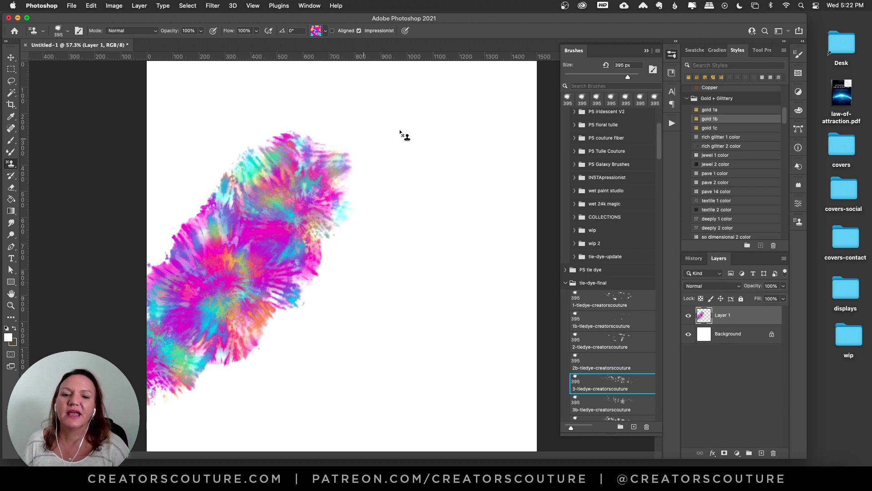
pyautogui.moveTo(438, 130)
pyautogui.mouseDown()
pyautogui.moveTo(424, 184)
pyautogui.moveTo(442, 228)
pyautogui.moveTo(432, 244)
pyautogui.mouseUp()
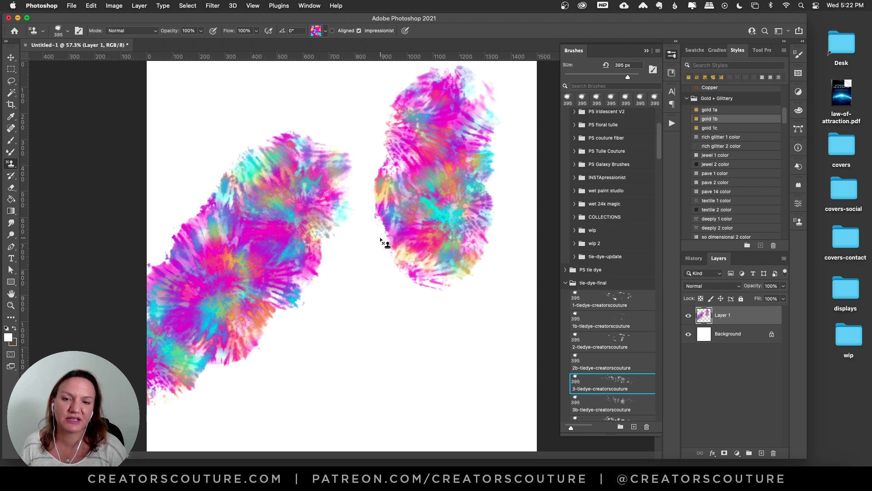
pyautogui.moveTo(384, 297)
pyautogui.mouseDown()
pyautogui.moveTo(375, 332)
pyautogui.moveTo(409, 361)
pyautogui.mouseUp()
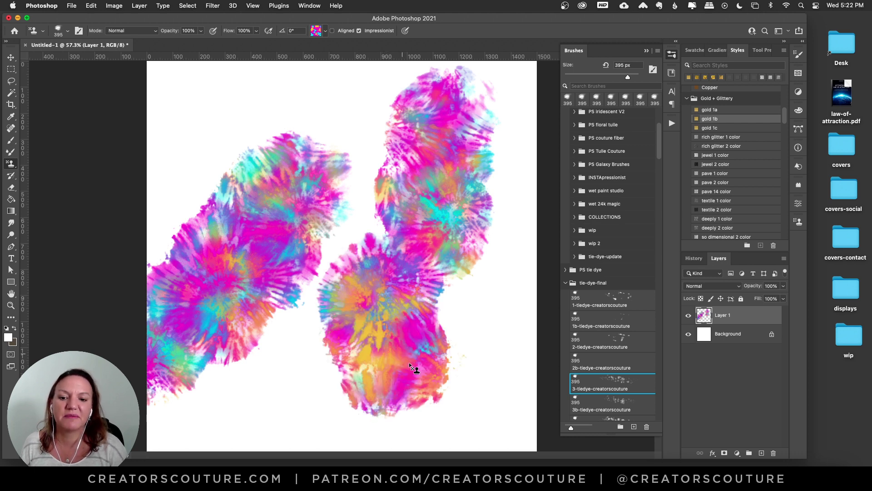